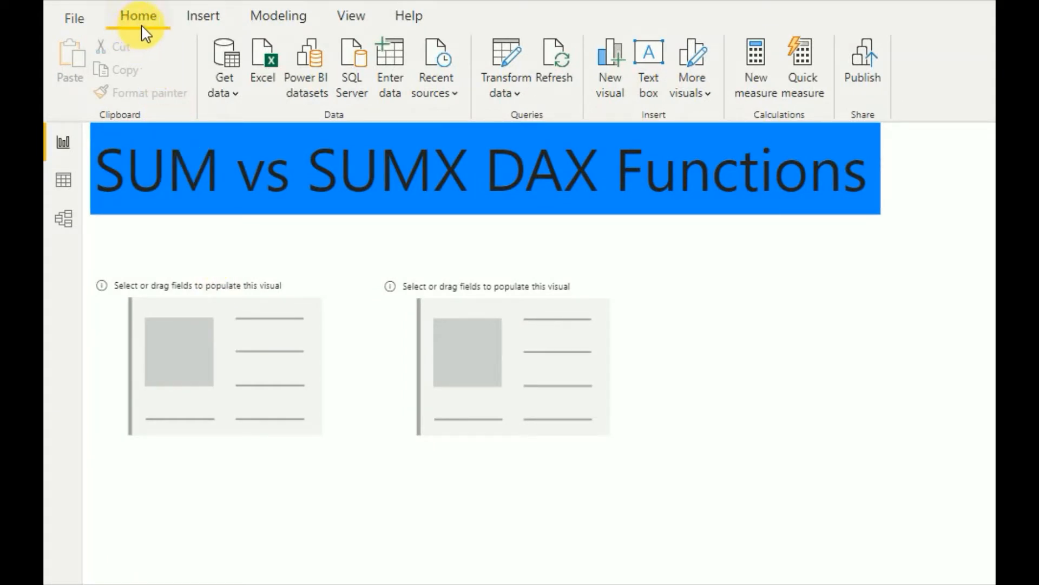
Step: Create the measure SUM = SUM(Sheet1[Sales Person]) and assign it to the first empty card visual
left_click(758, 78)
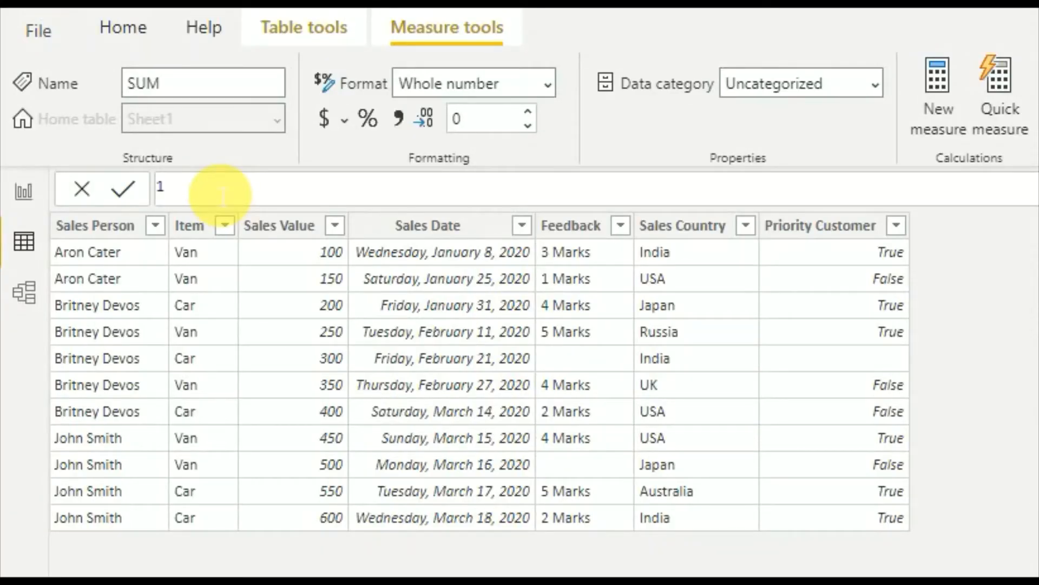
type("SUM = SU")
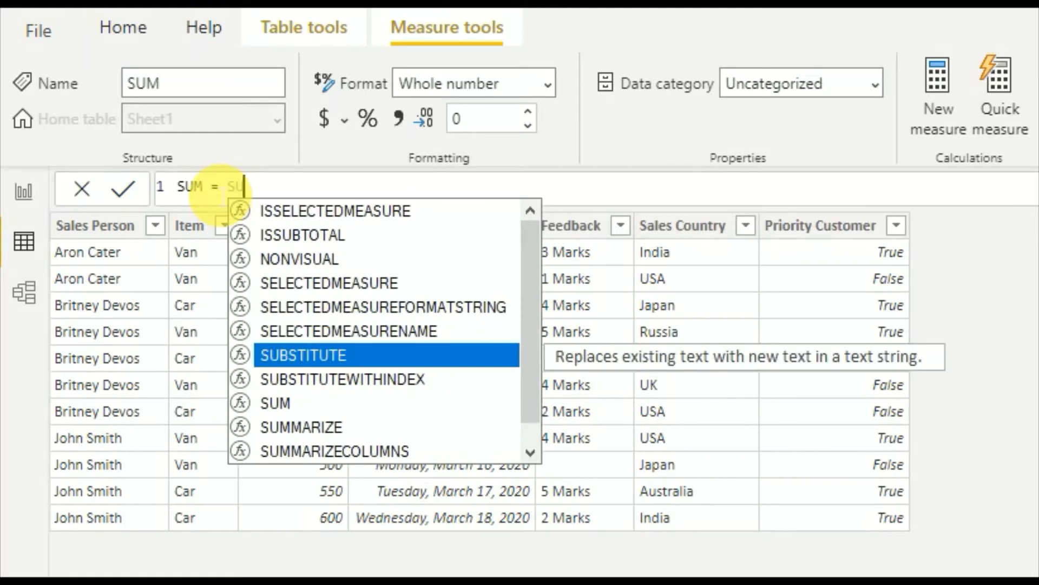
type("M")
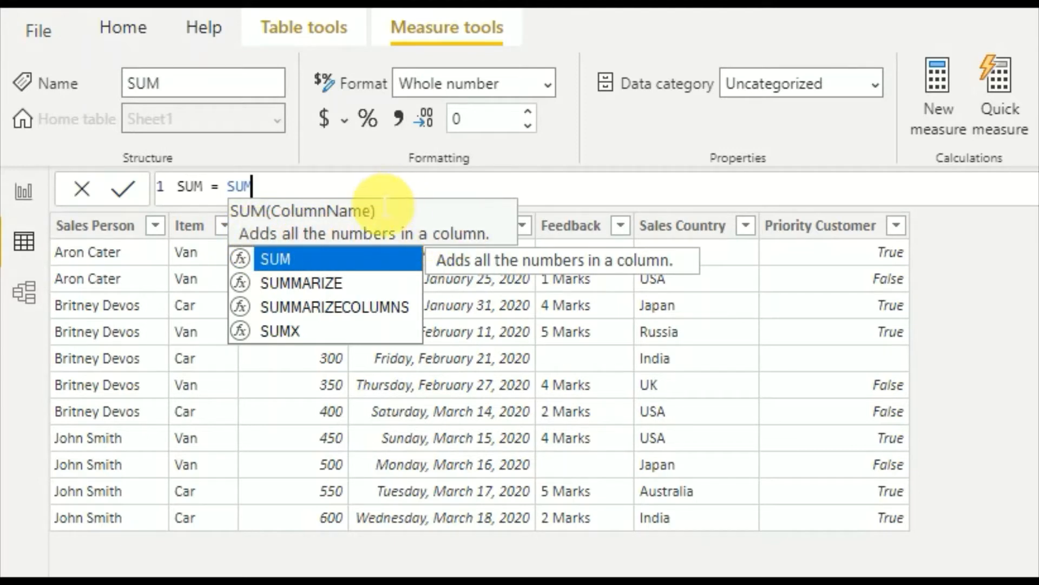
type("(")
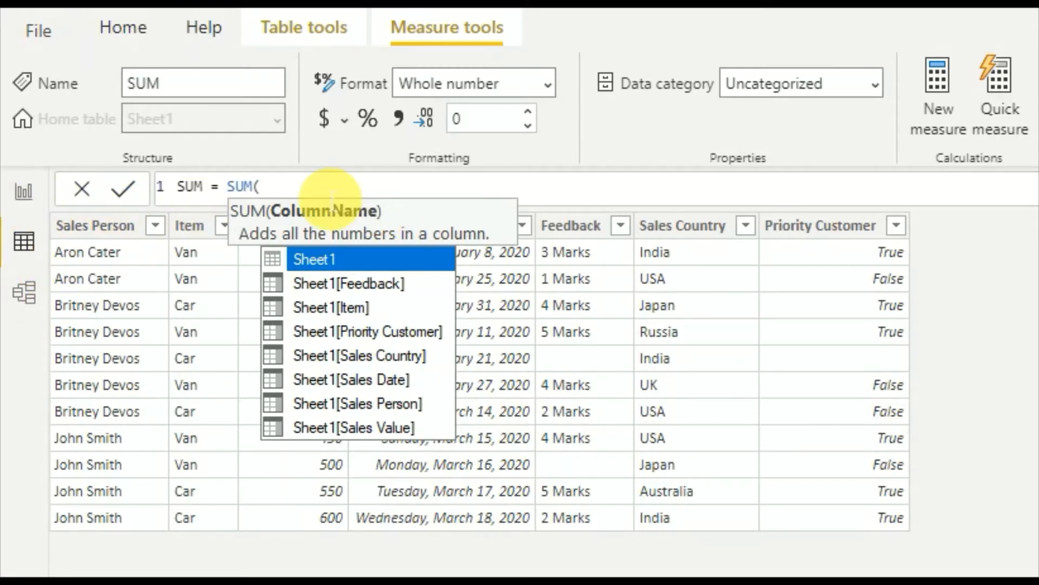
type("sales")
key("Down")
key("Down")
key("Tab")
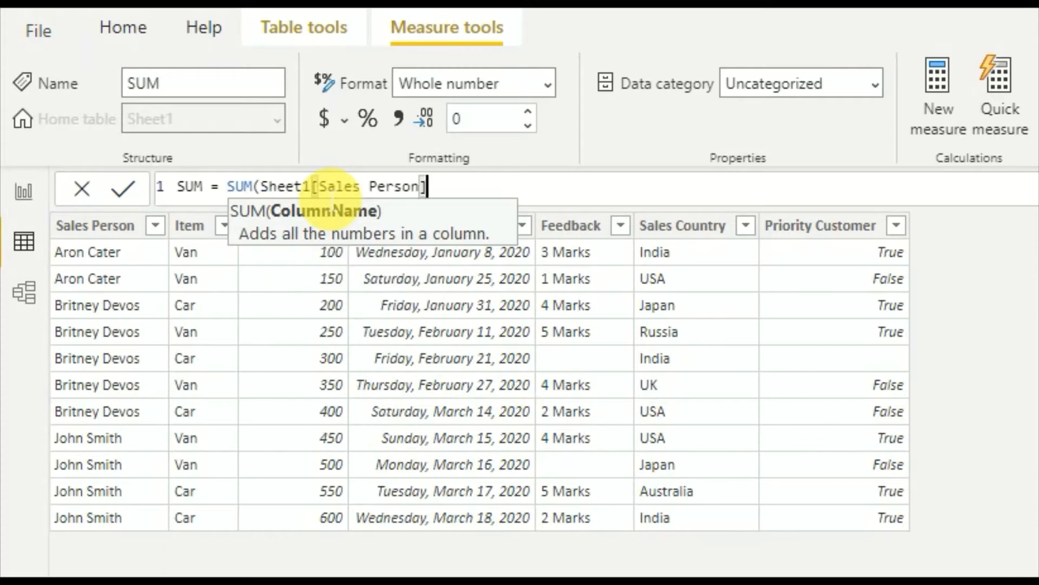
type(")")
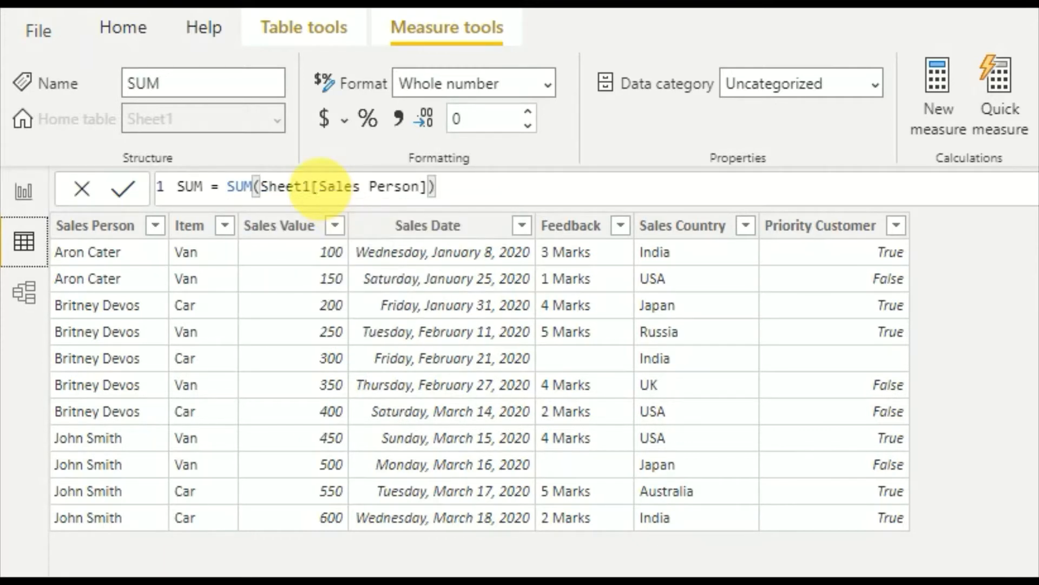
key("Return")
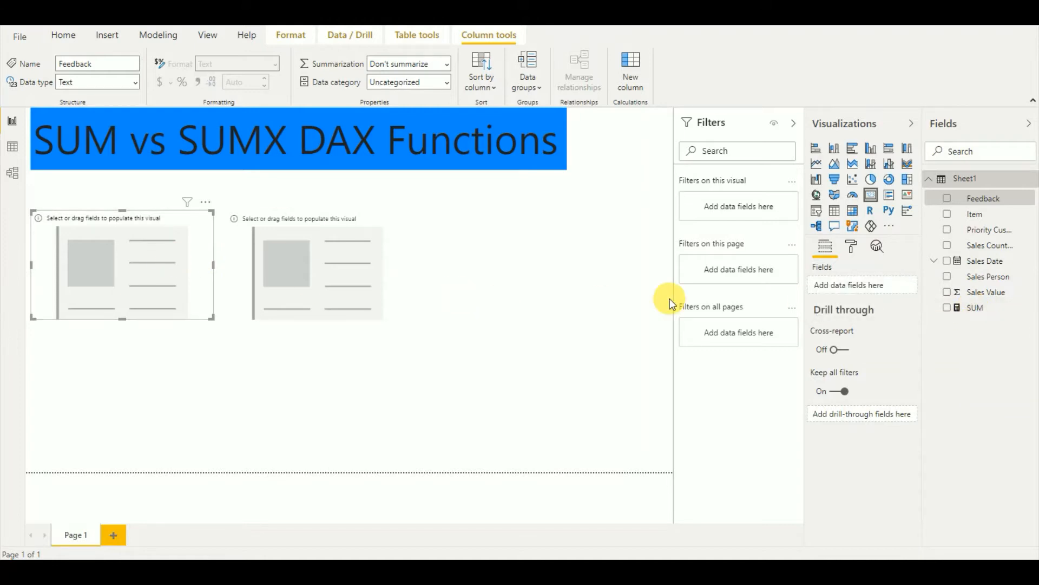
left_click_drag(980, 313, 855, 286)
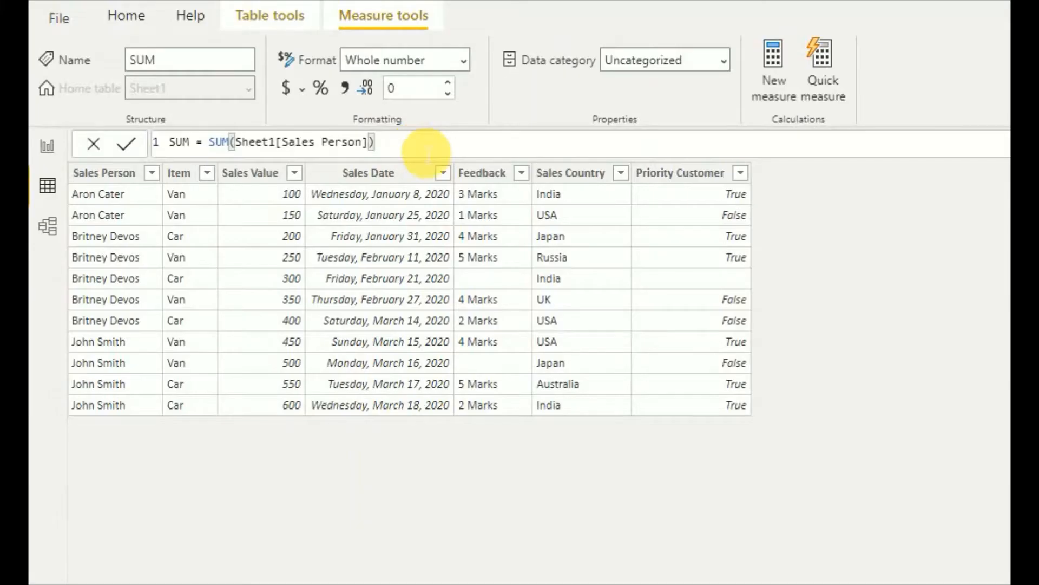
Step: Change the SUM measure's argument to Sheet1[Sales Value] and commit the formula
left_click_drag(430, 145, 236, 141)
type("She")
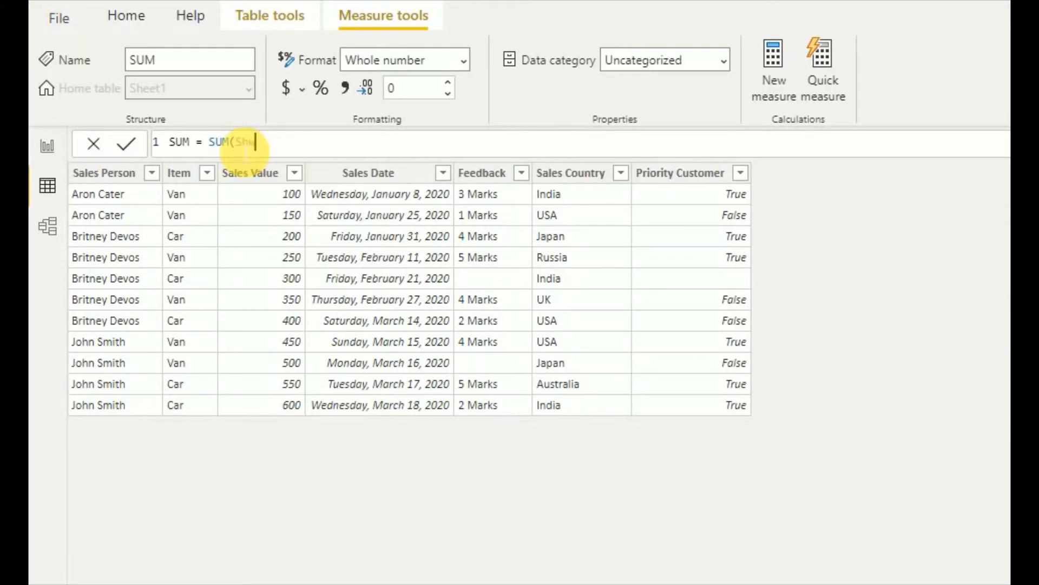
key("Down")
key("Down")
key("Down")
key("Down")
key("Down")
key("Down")
key("Down")
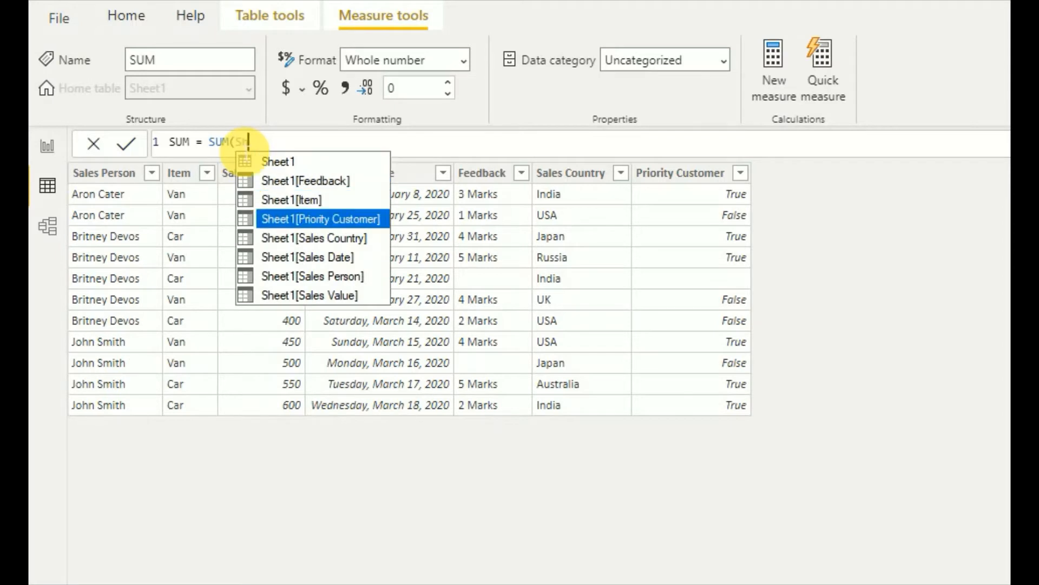
key("Tab")
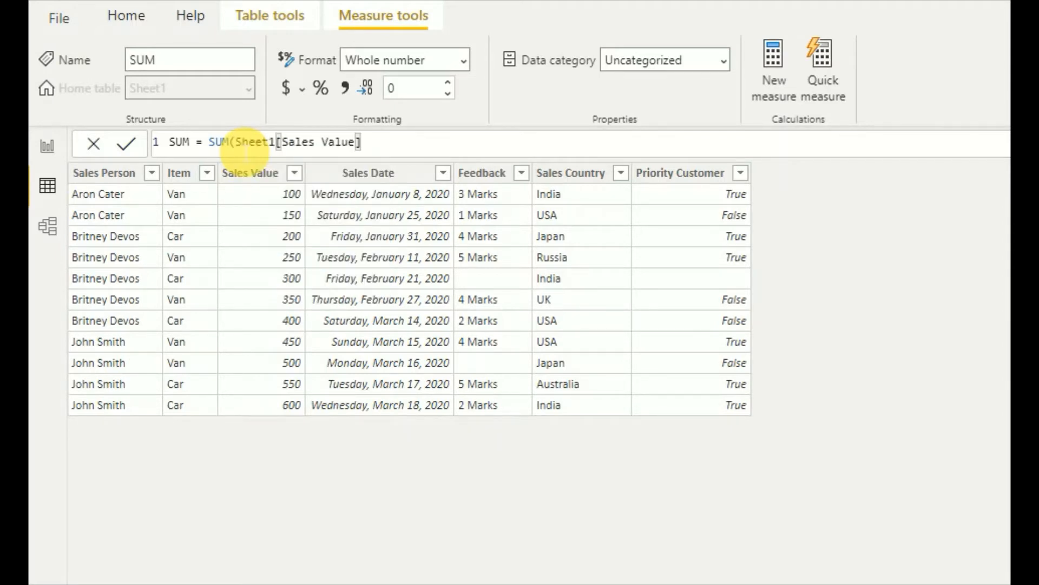
type(")")
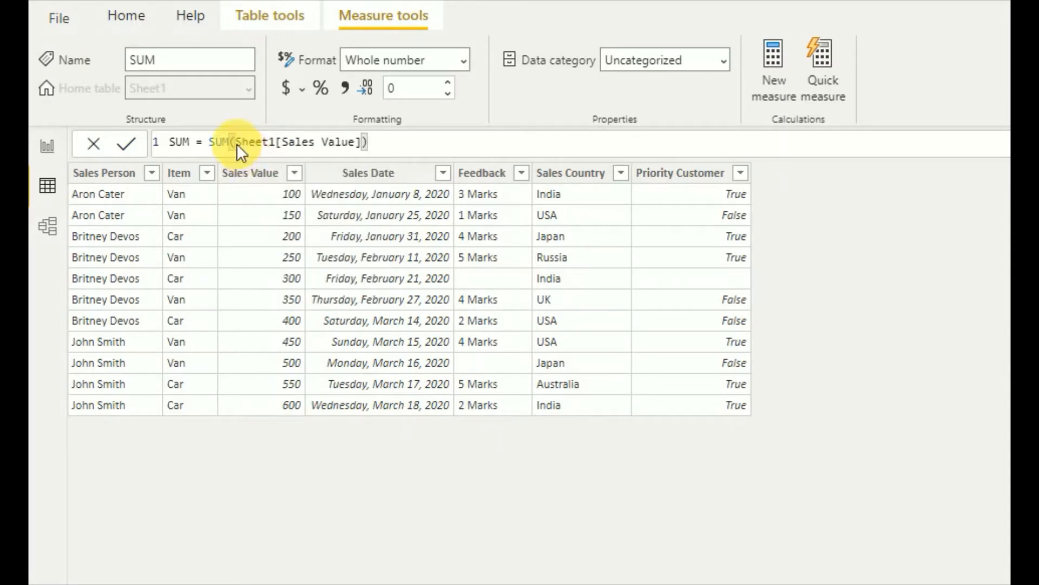
key("Return")
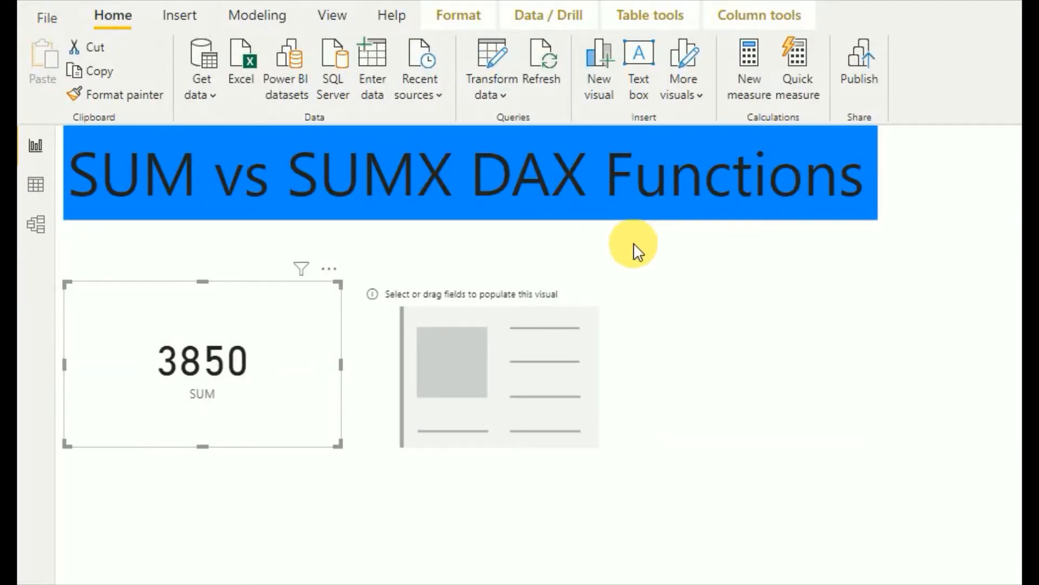
Step: Create another new measure in Sheet1 and name it SUMX in its formula
left_click(749, 88)
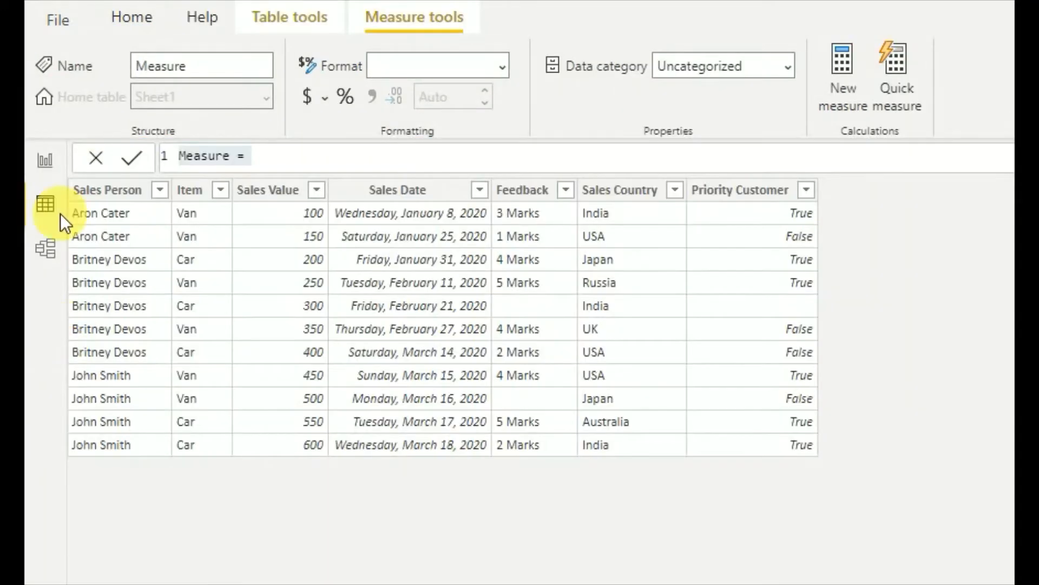
double_click(201, 156)
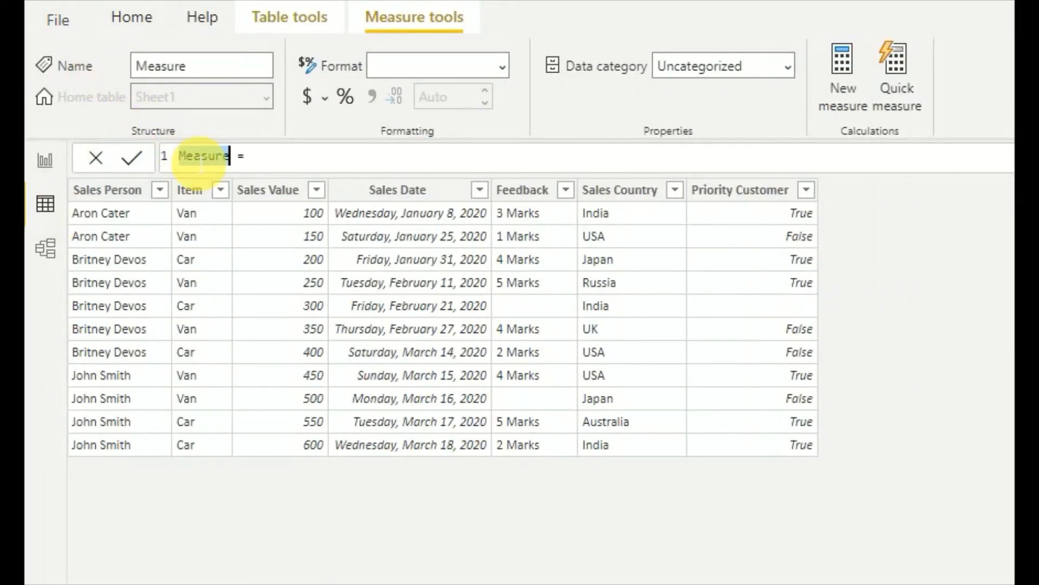
key("BackSpace")
type("SUM")
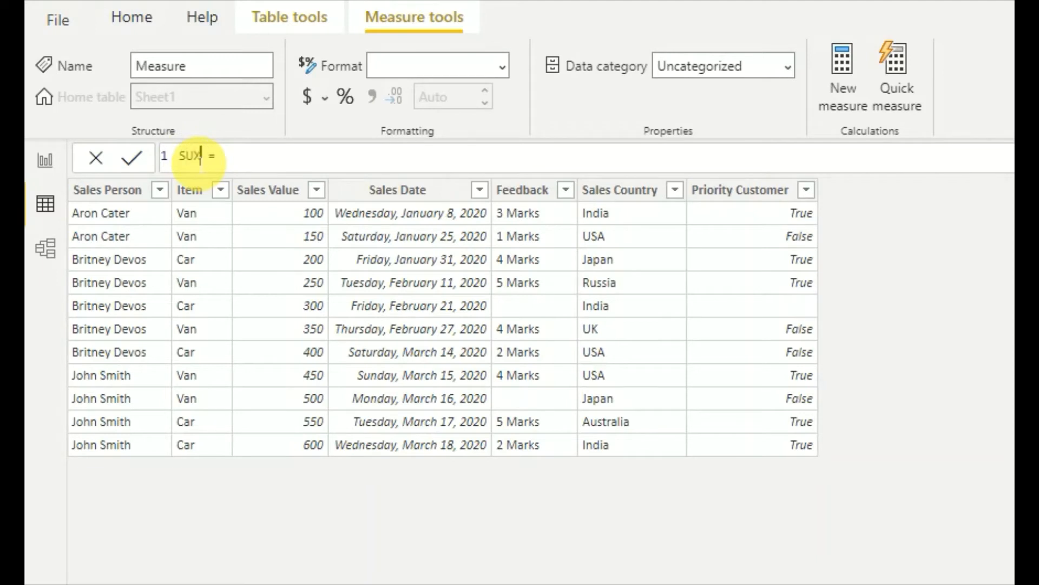
key("Left")
type("M")
key("Right")
key("Right")
key("Right")
key("Right")
Step: Define the SUMX measure's expression as SUMX(Sheet1,Sheet1[Sales Value]) and commit it
type("SUMX")
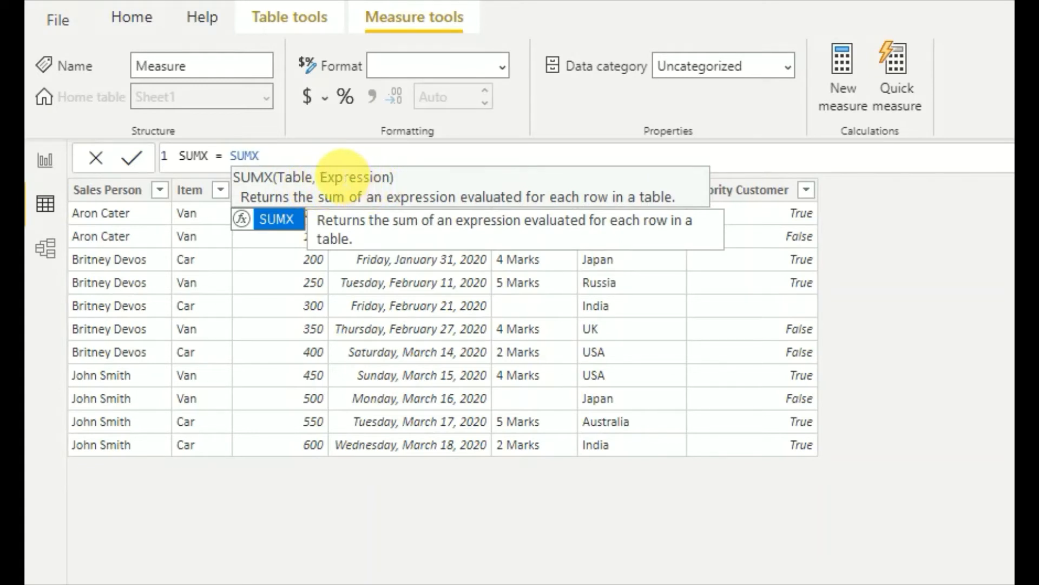
type("(")
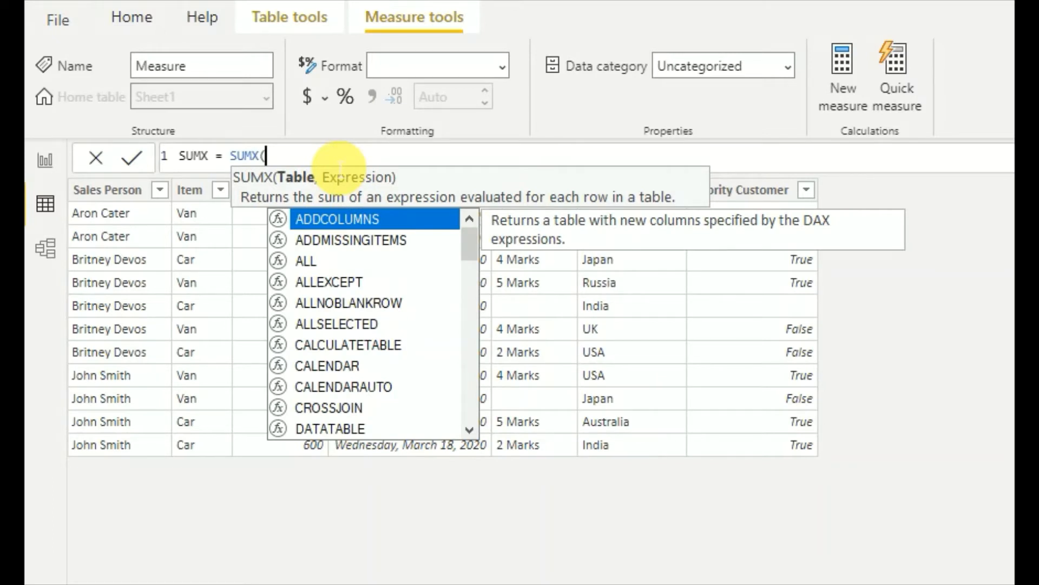
type("shee")
key("Tab")
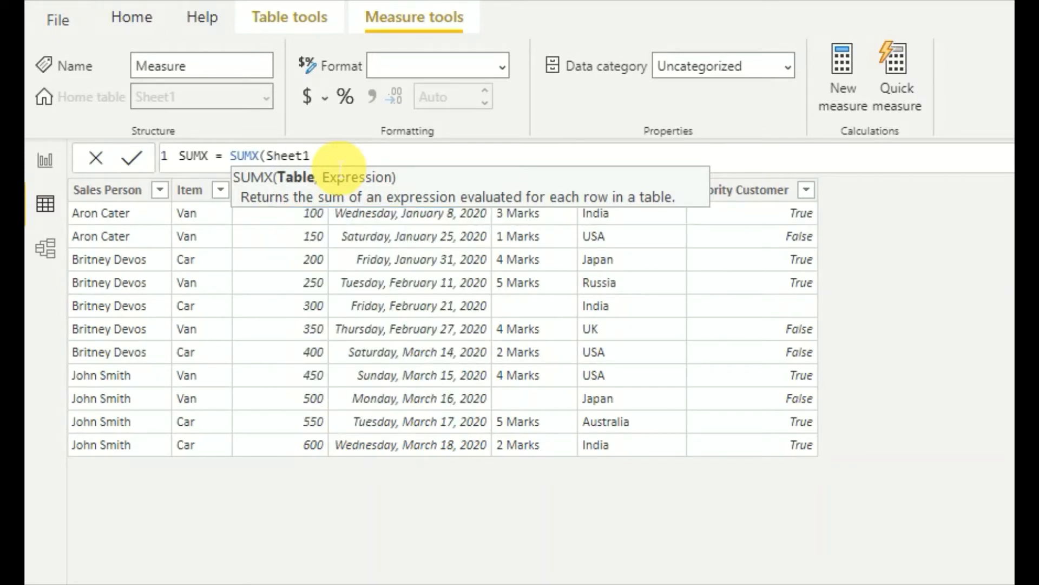
type(",Shee")
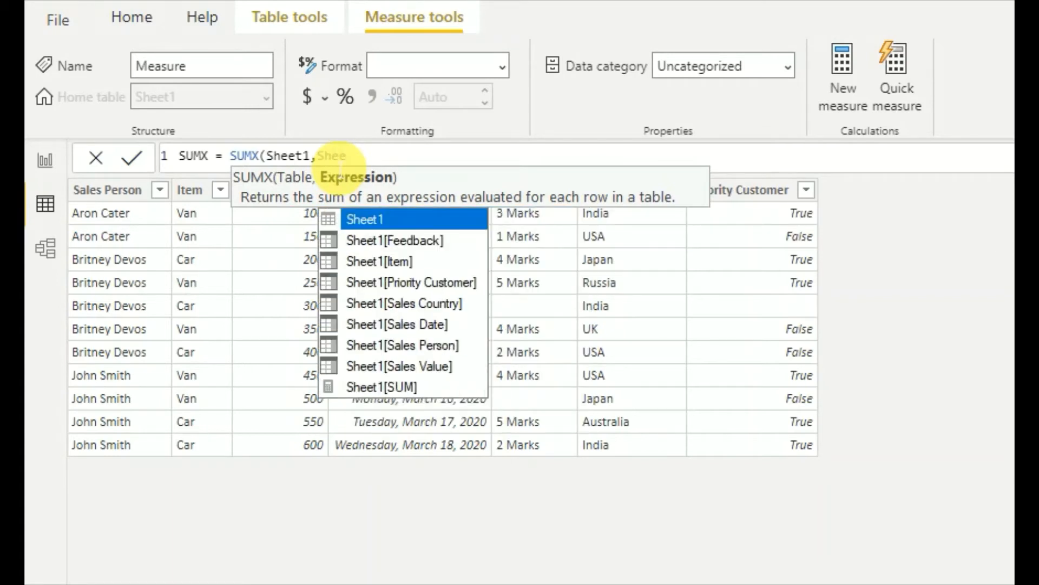
key("Down")
key("Down")
key("Down")
key("Down")
key("Down")
key("Down")
key("Down")
key("Tab")
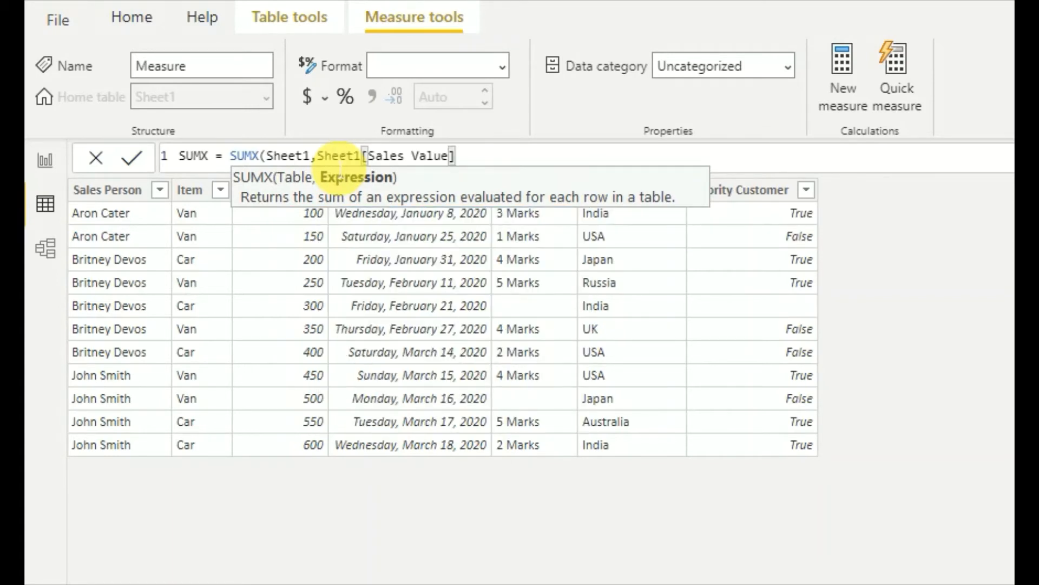
type("))")
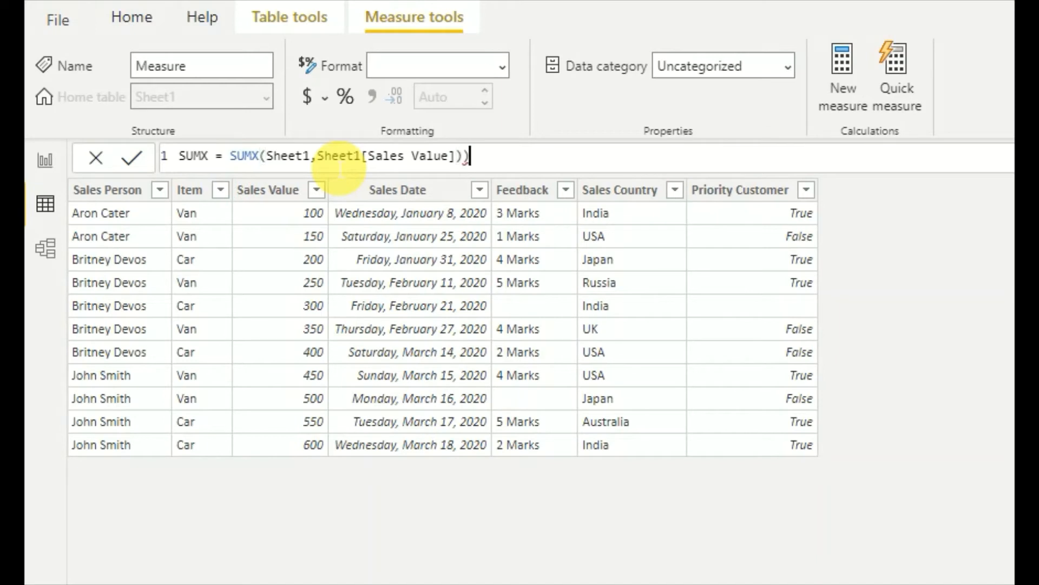
key("BackSpace")
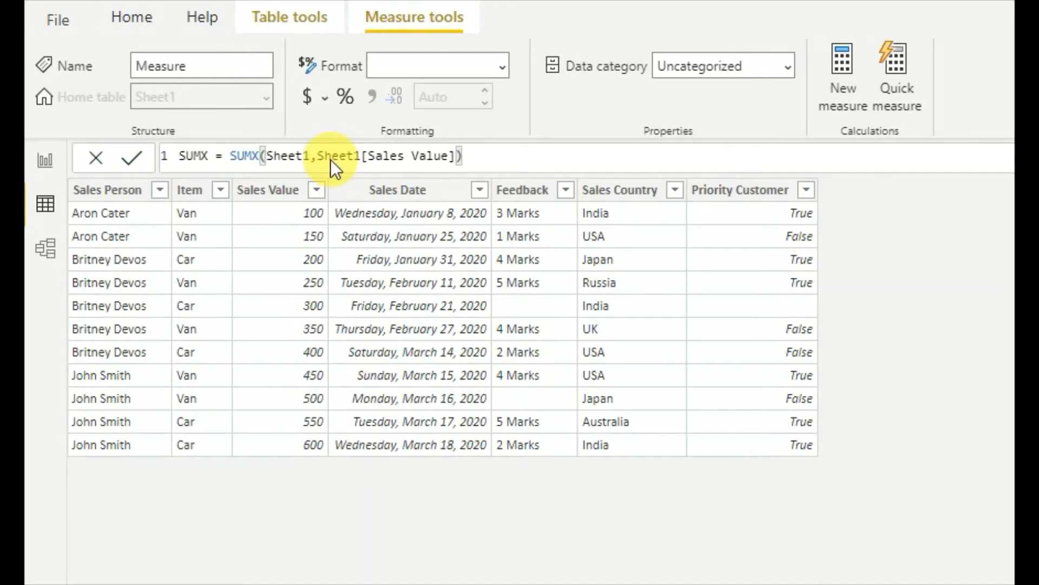
key("Return")
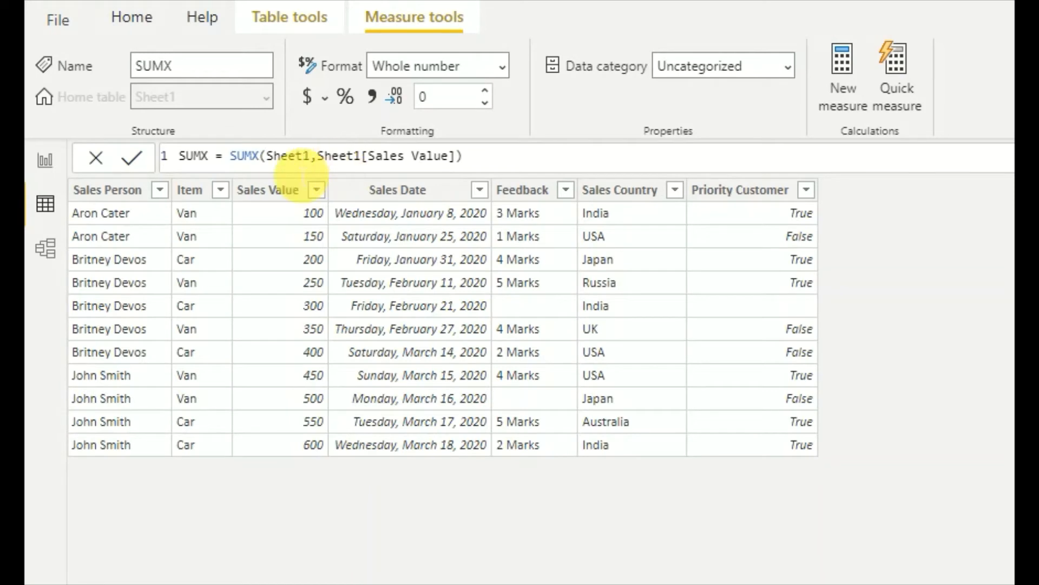
Step: Return to the report page and assign the SUMX measure to the second, empty card visual
left_click(48, 165)
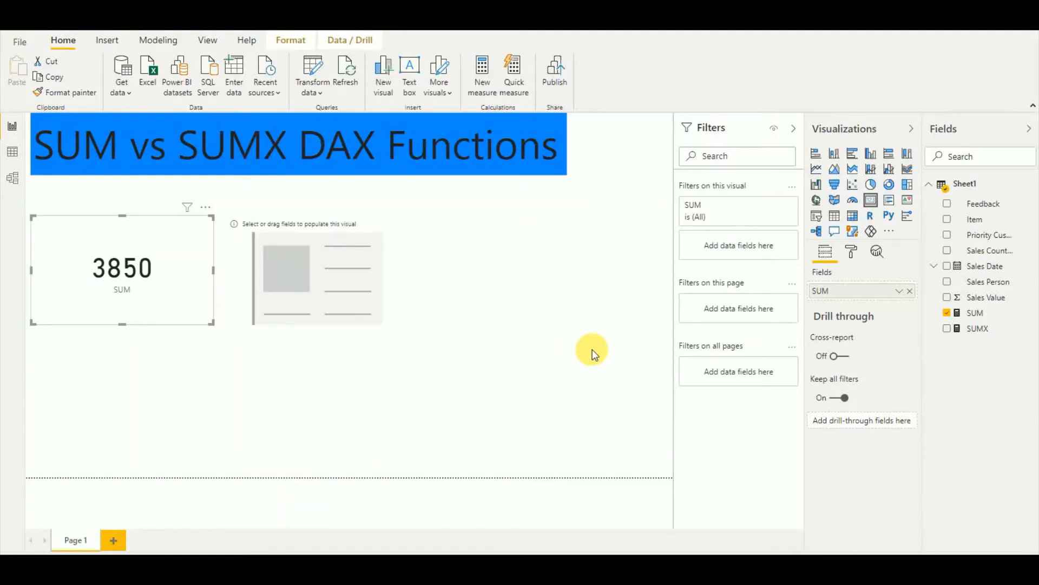
left_click(320, 278)
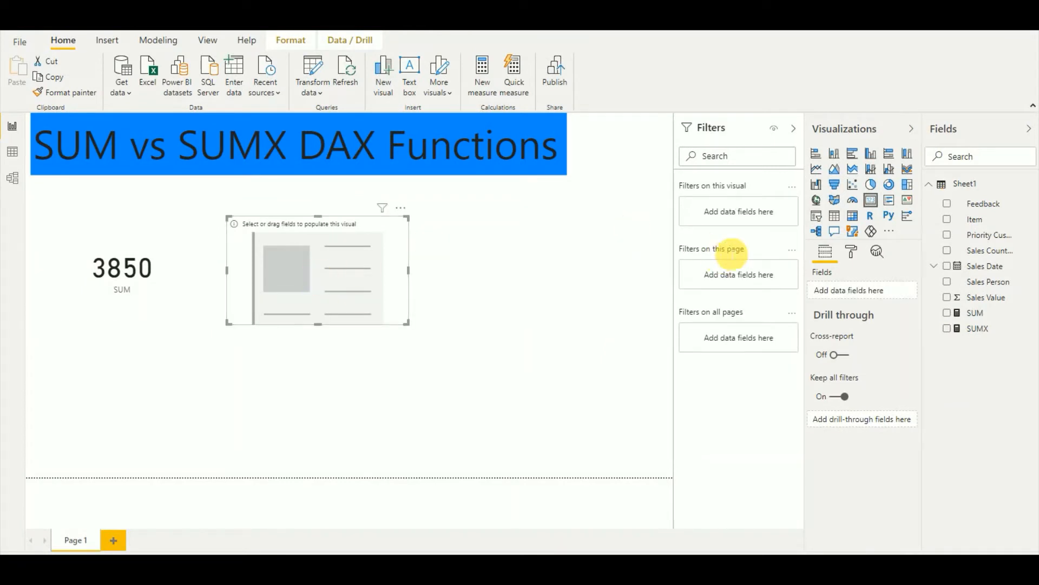
left_click_drag(979, 332, 876, 293)
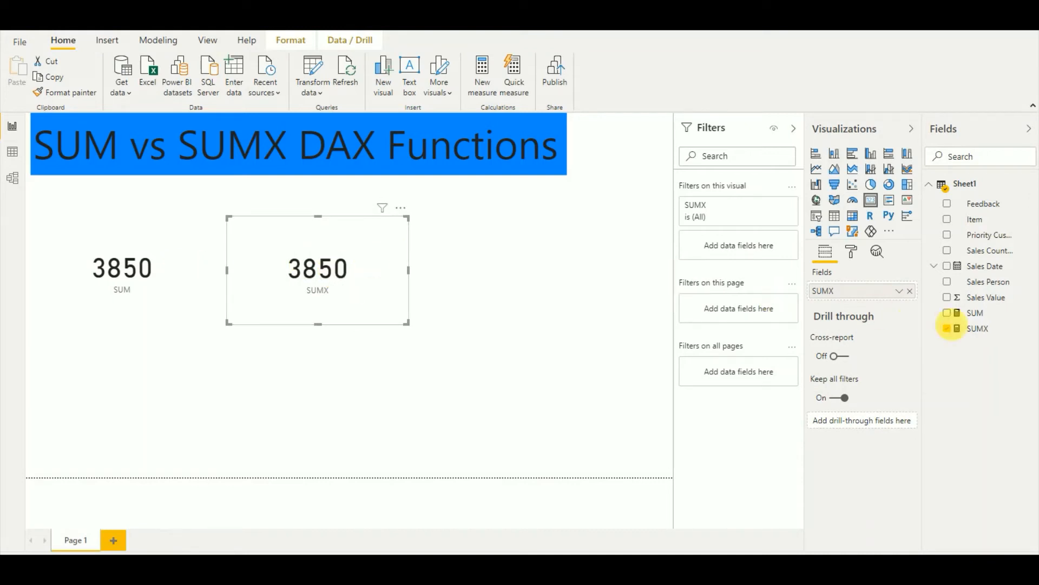
Step: Open the SUMX measure's formula and examine its table and expression arguments
left_click(975, 328)
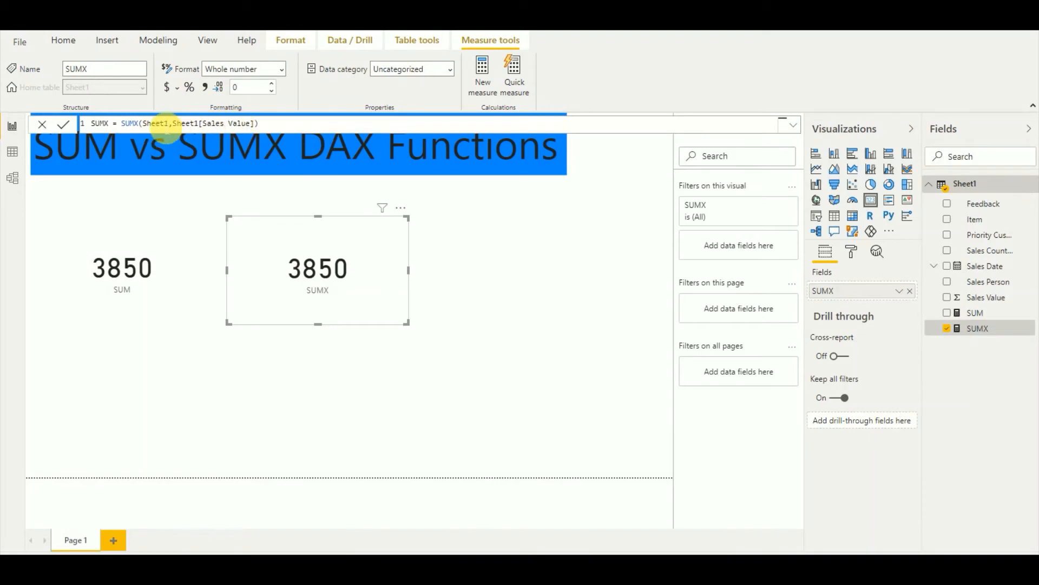
left_click(147, 123)
left_click_drag(174, 128, 172, 126)
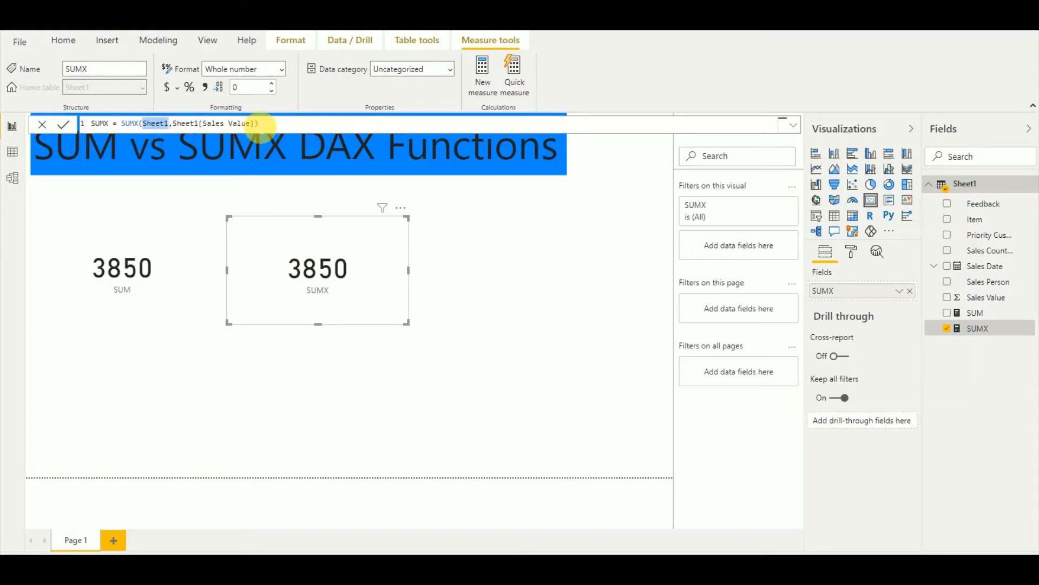
left_click(276, 125)
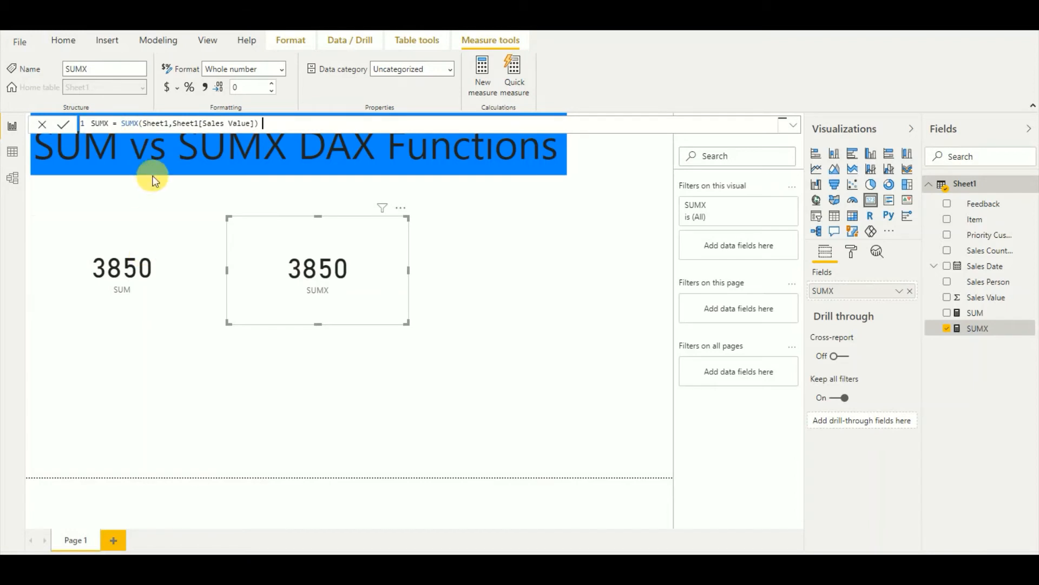
double_click(162, 124)
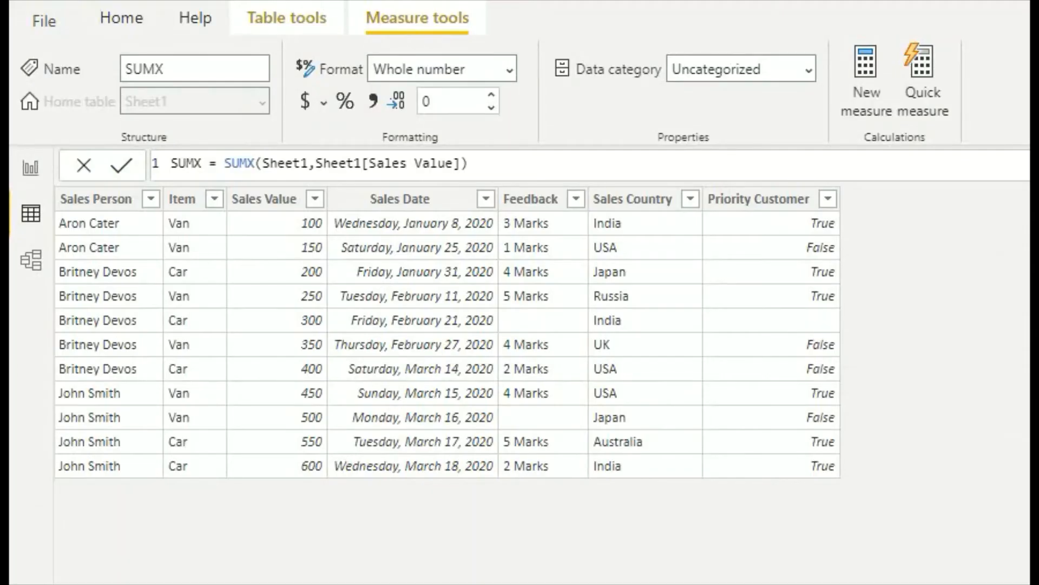
Step: Replace the SUMX measure's table argument with a FILTER function that takes Sheet1 as its table
double_click(285, 165)
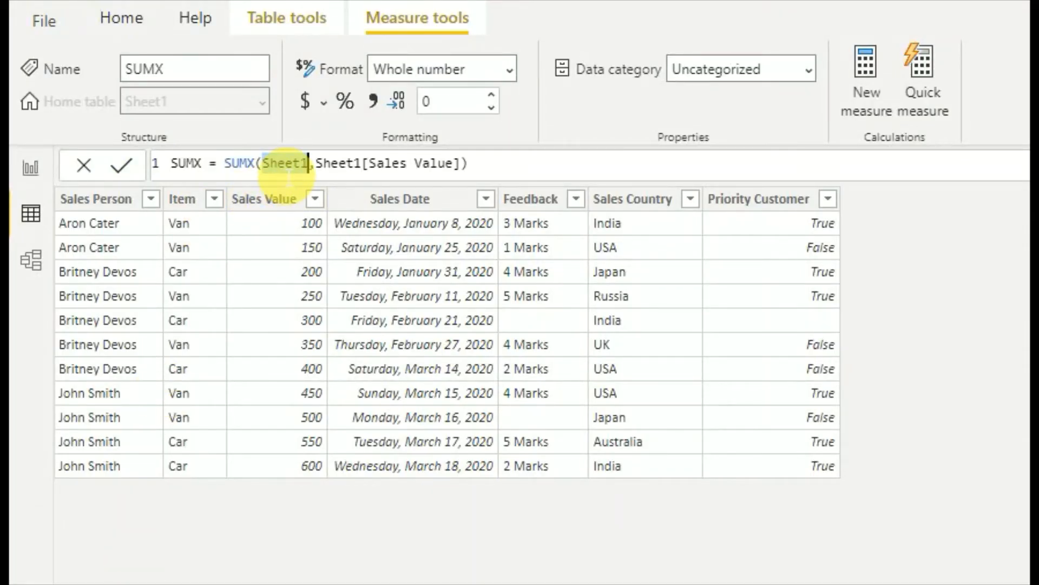
type("FIL")
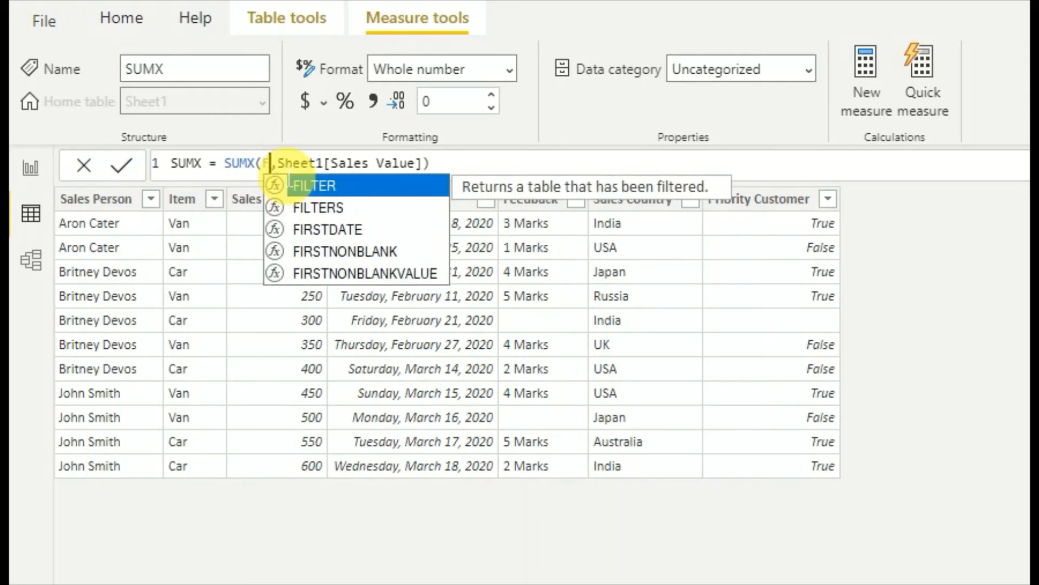
key("Tab")
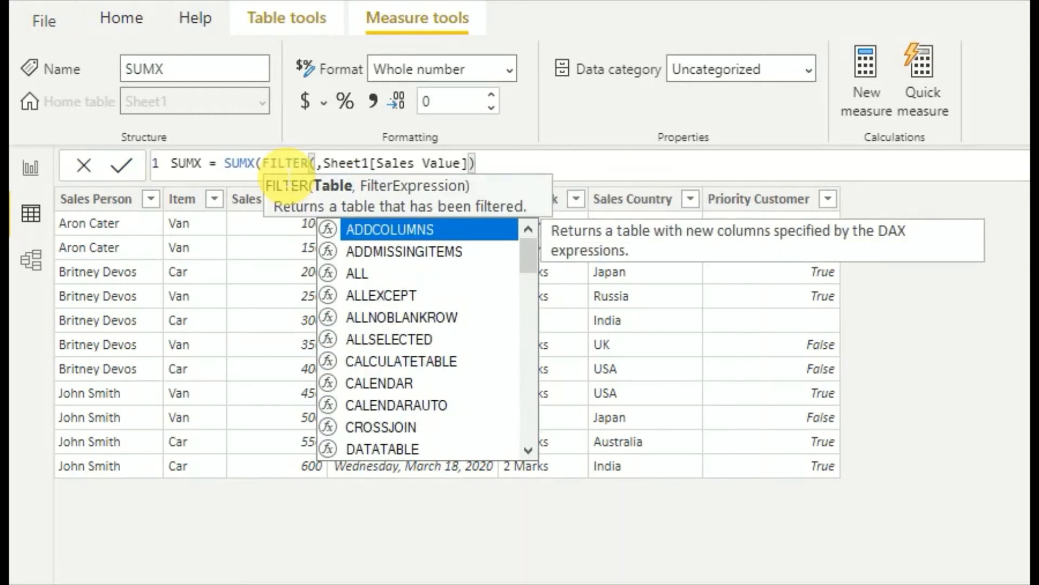
type("Sheet1")
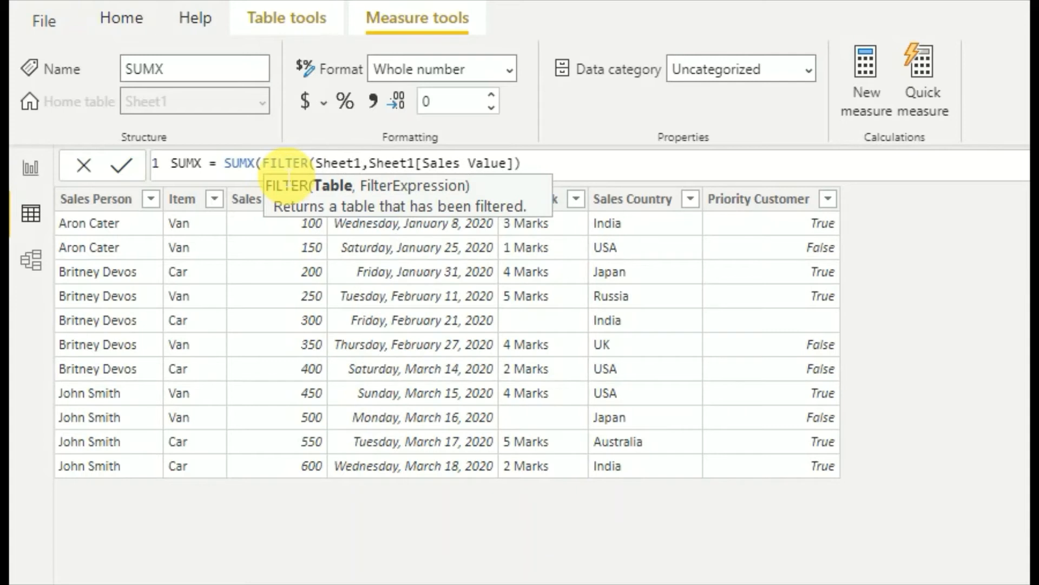
type(",")
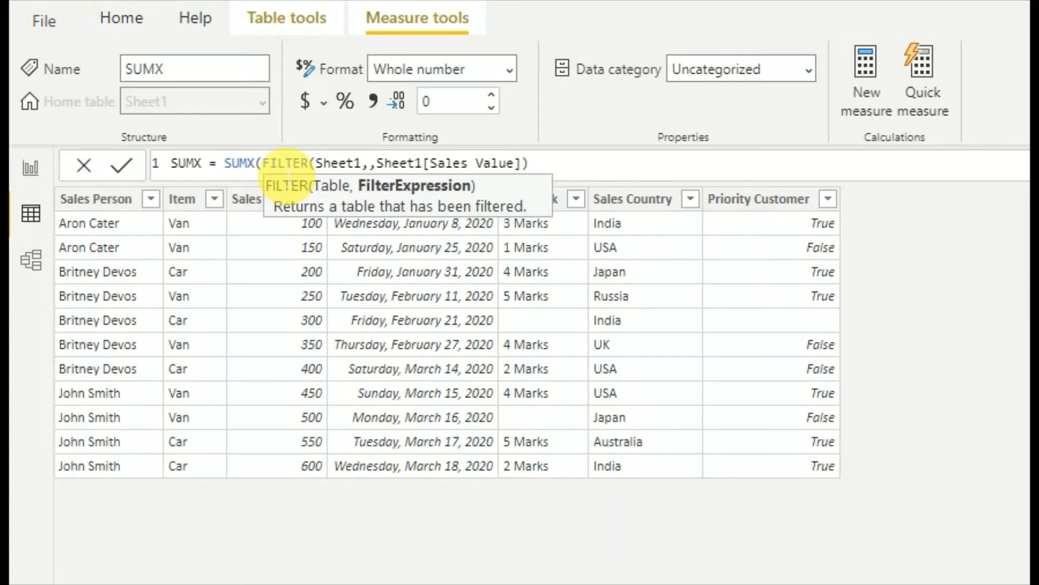
Step: Set the FILTER condition to Sheet1[Item] = "Car", keep Sheet1[Sales Value] as the SUMX expression, and commit the measure
type("Sheet1[Item]")
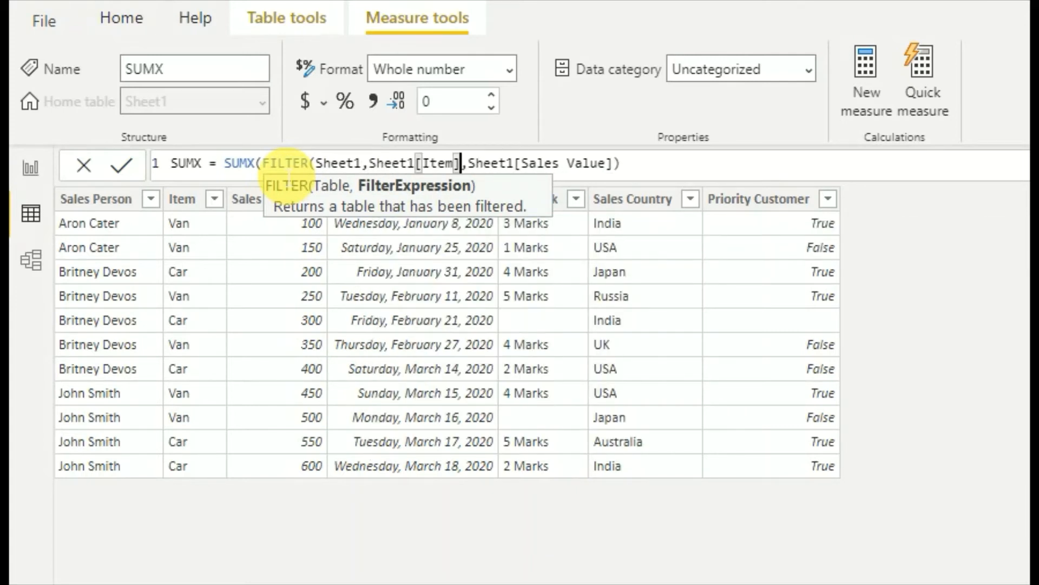
type(" = ")
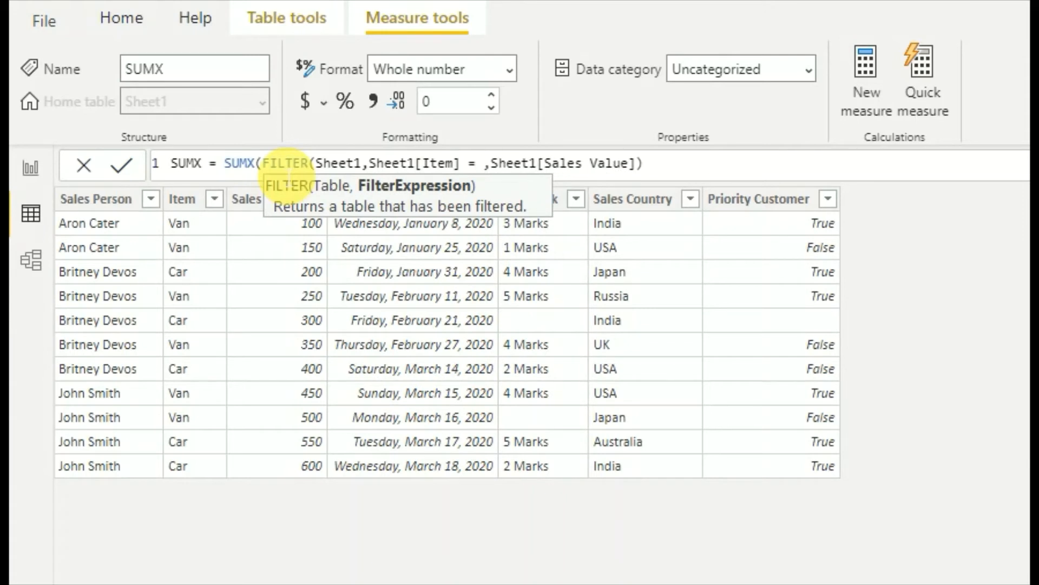
type("\"Ca")
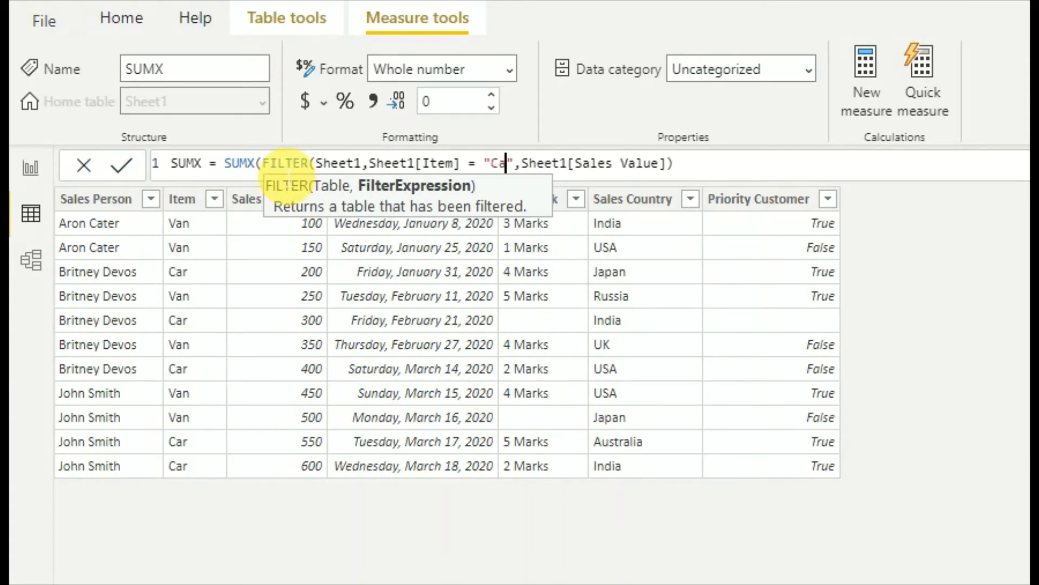
type("r\"")
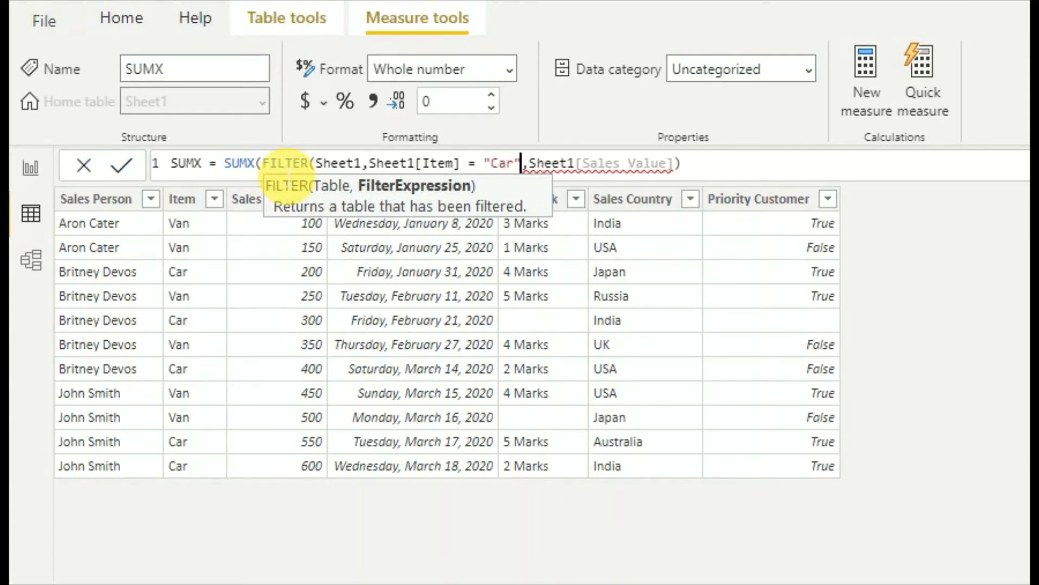
type(")")
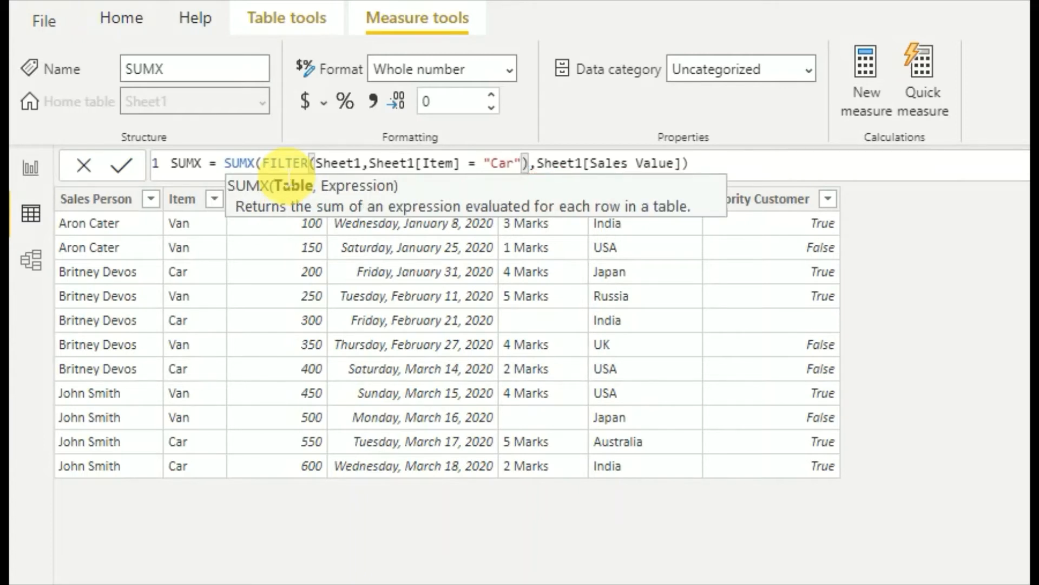
key("Right")
key("Right")
key("Right")
key("Right")
key("Right")
key("Right")
key("Right")
key("Right")
key("Right")
key("Right")
key("Right")
key("Right")
key("Right")
key("Right")
key("Right")
key("Right")
key("Right")
key("Right")
key("Right")
key("Right")
key("Right")
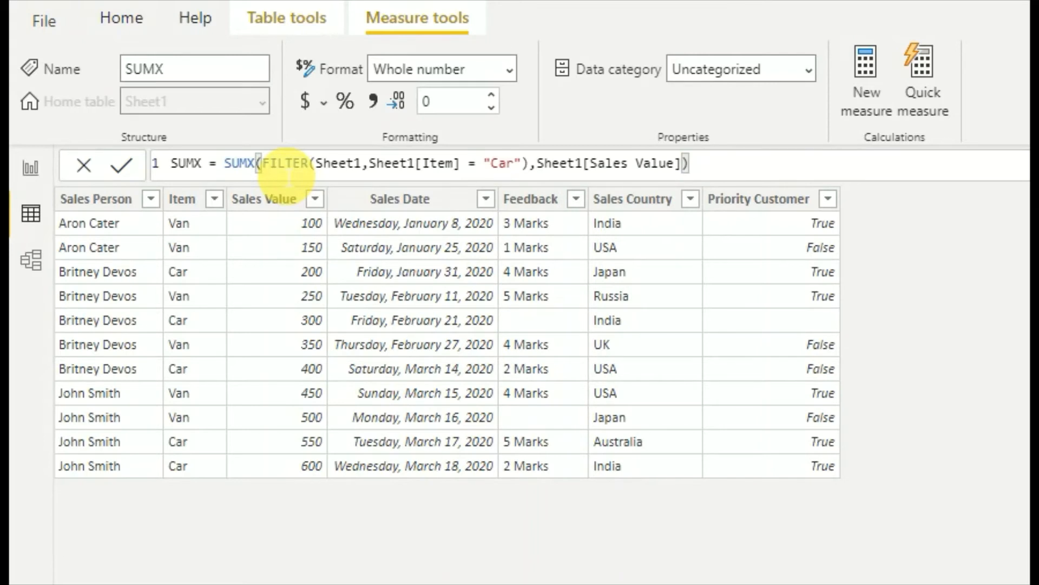
type(")")
key("BackSpace")
key("Return")
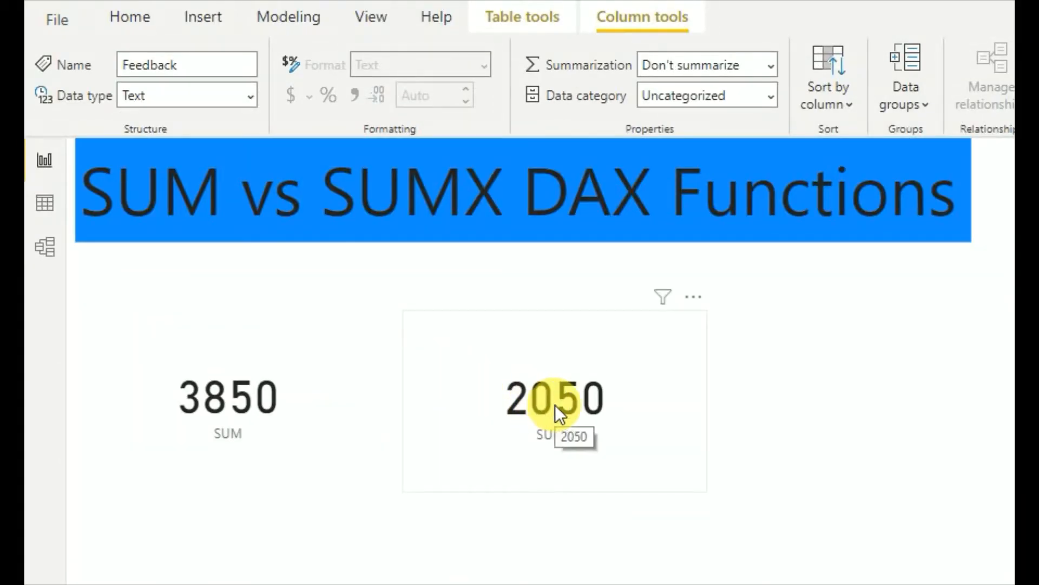
Step: Compare the SUM and SUMX cards on the report page with the Sheet1 data and the SUMX formula
left_click(43, 209)
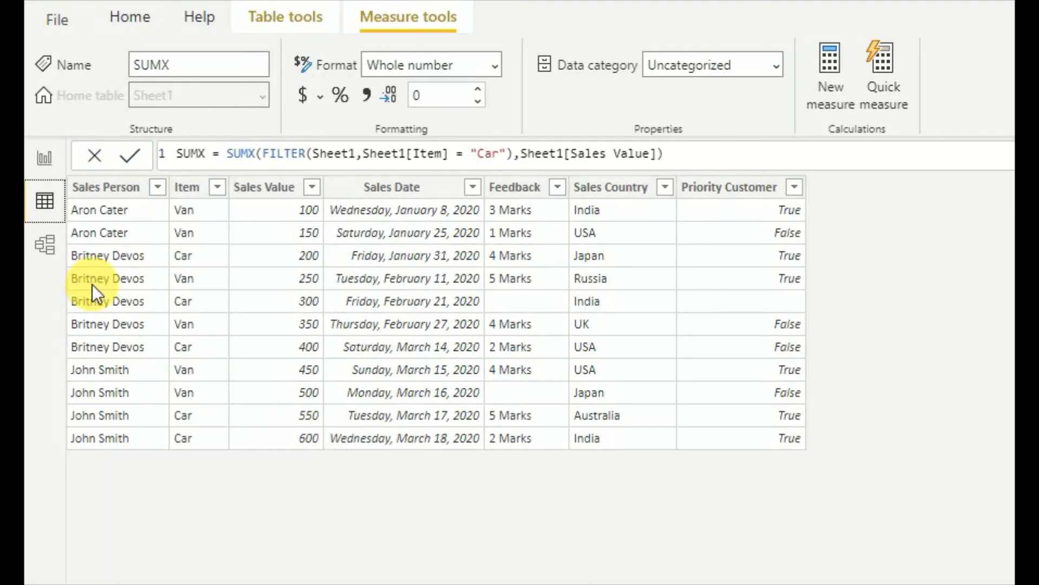
left_click(57, 172)
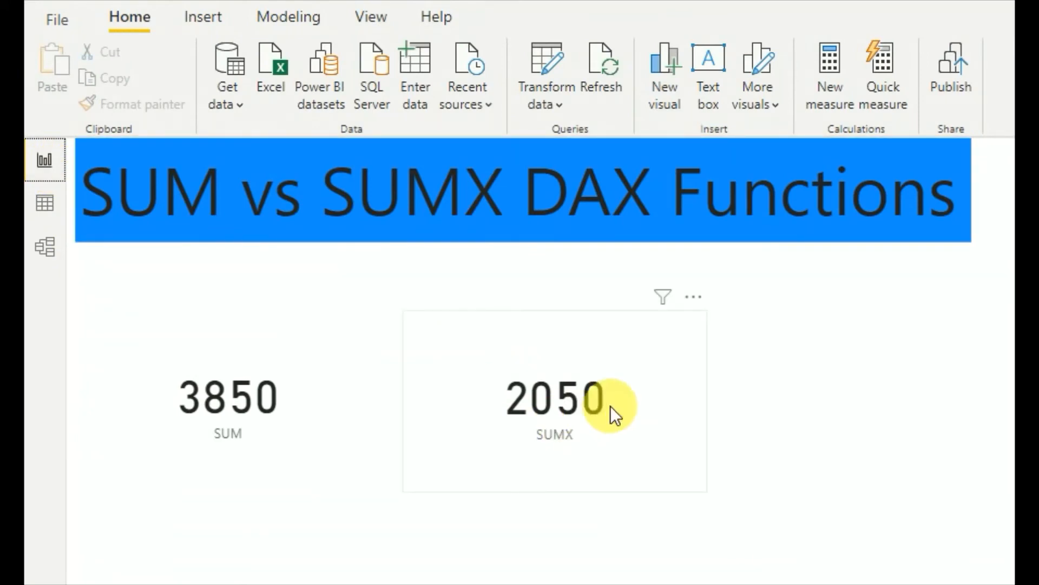
left_click(44, 201)
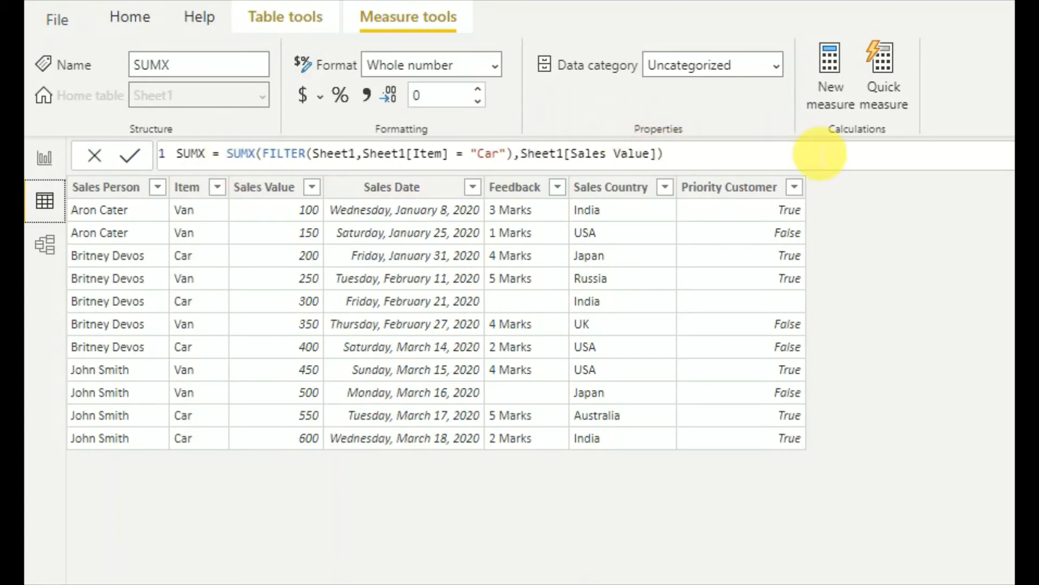
Step: Delete all arguments from the SUMX measure's formula, keeping only the opening of the SUMX function
left_click(259, 161)
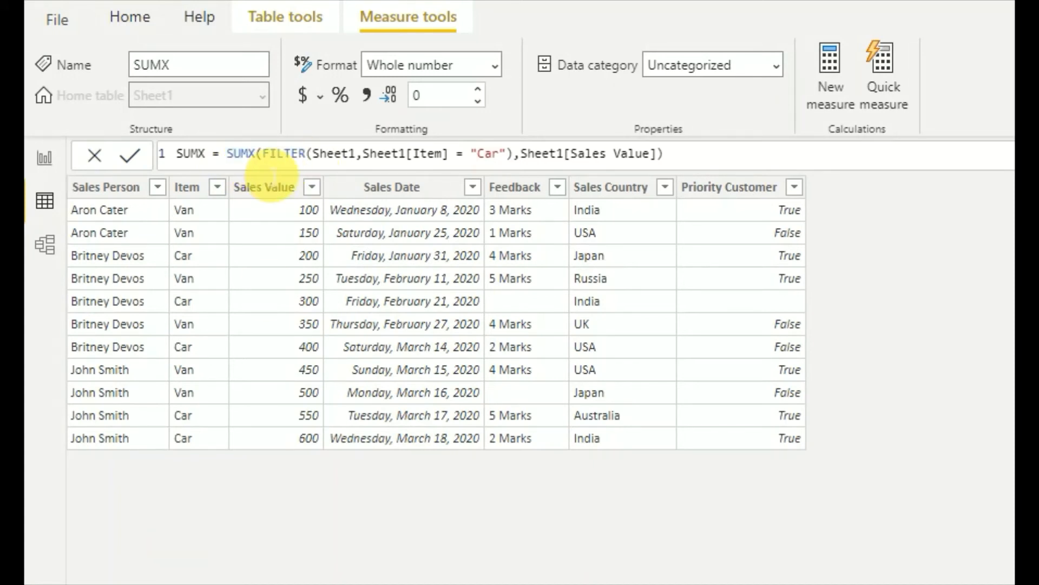
left_click_drag(265, 159, 590, 130)
left_click(667, 154)
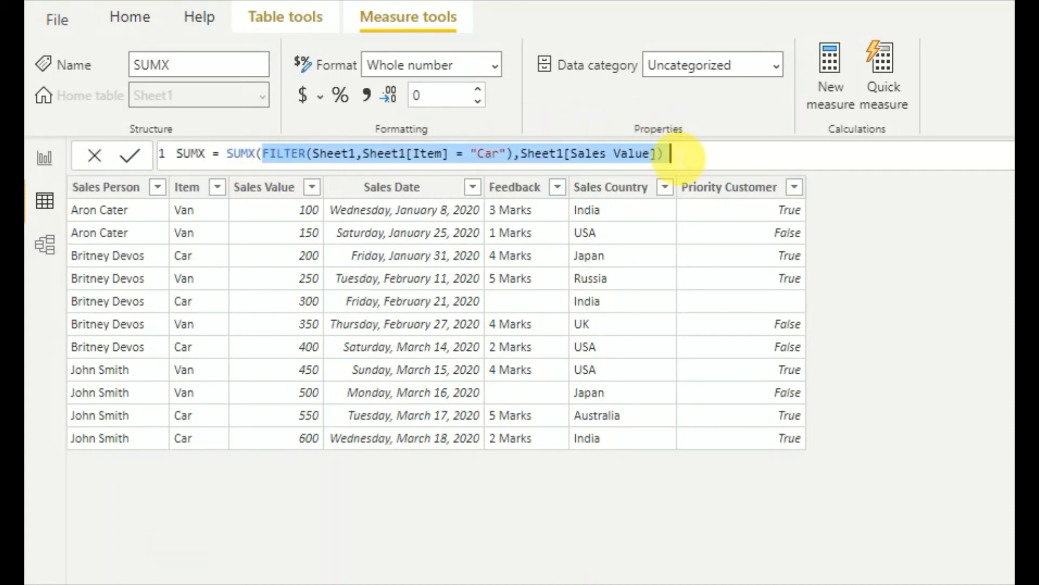
key("shift+Left")
key("shift+Left")
key("shift+Left")
key("shift+Left")
key("shift+Left")
key("shift+Left")
key("shift+Left")
key("shift+Left")
key("shift+Left")
key("shift+Left")
key("shift+Left")
key("shift+Left")
key("shift+Left")
key("shift+Left")
key("shift+Left")
key("shift+Left")
key("shift+Left")
key("shift+Left")
key("shift+Left")
key("shift+Left")
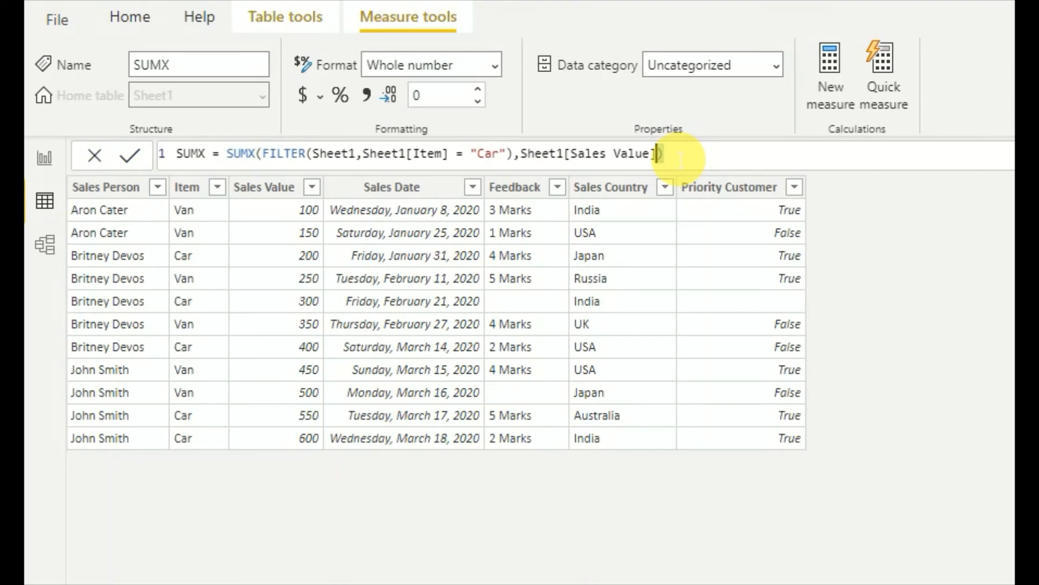
key("shift+Left")
key("shift+Left")
key("shift+Left")
key("shift+Left")
key("shift+Left")
key("shift+Left")
key("shift+Left")
key("shift+Left")
key("shift+Left")
key("shift+Left")
key("shift+Left")
key("shift+Left")
key("shift+Left")
key("shift+Left")
key("shift+Left")
key("shift+Left")
key("shift+Left")
key("shift+Left")
key("shift+Left")
key("shift+Left")
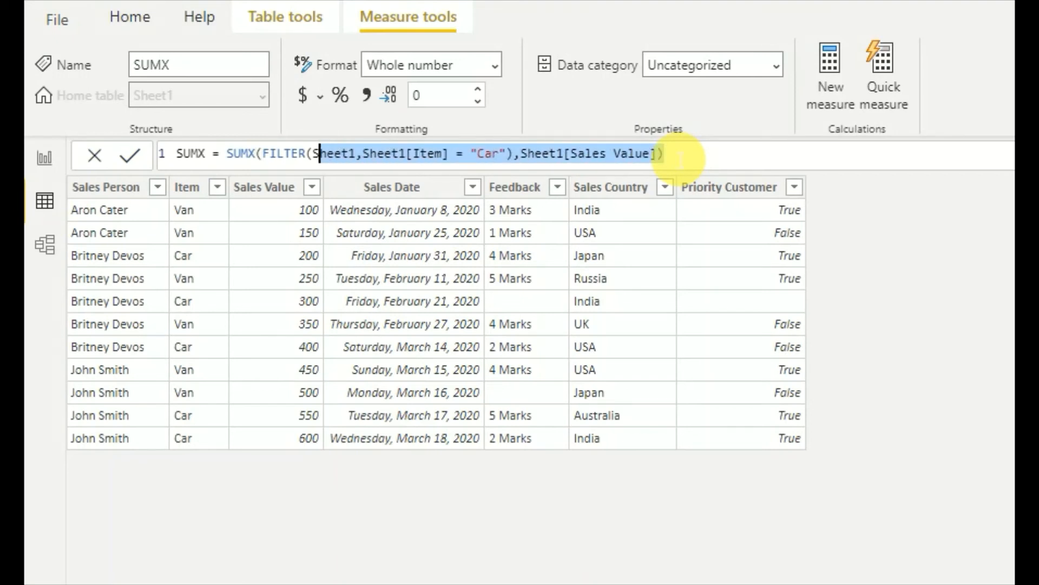
key("BackSpace")
type("(")
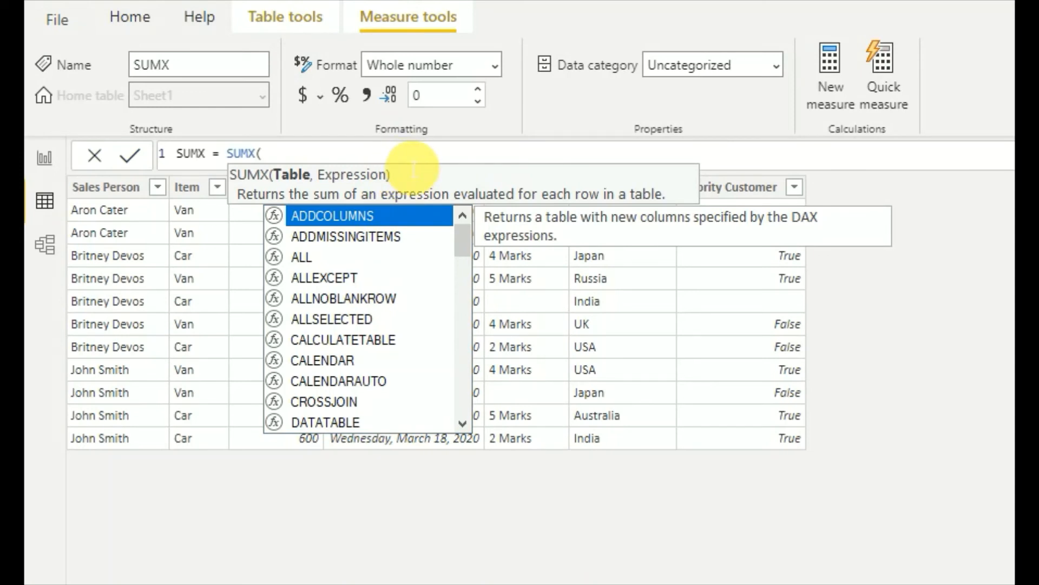
Step: Enter a CALCULATETABLE function on Sheet1 as the table argument of SUMX
type("CAL")
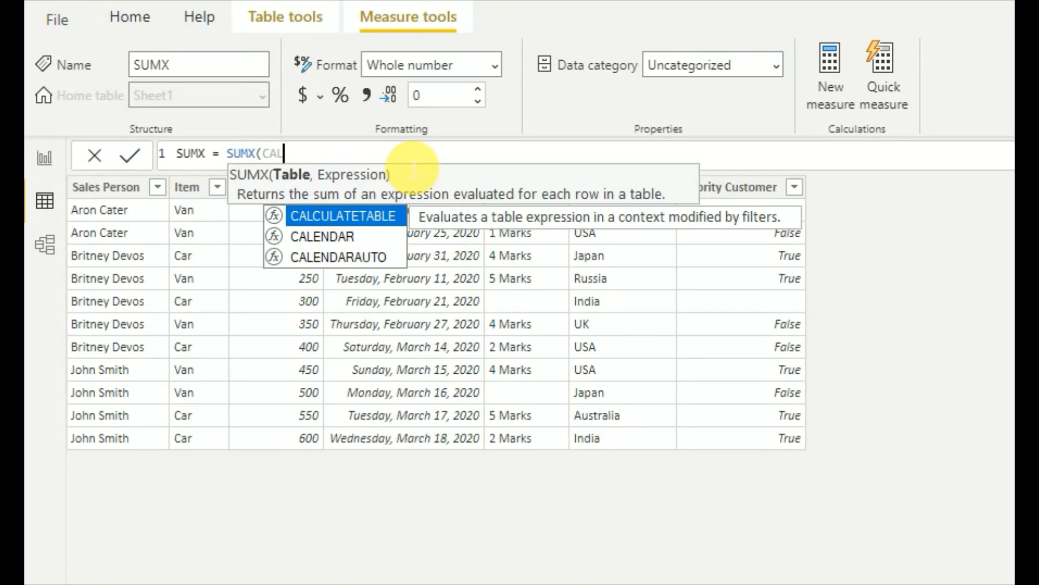
key("Tab")
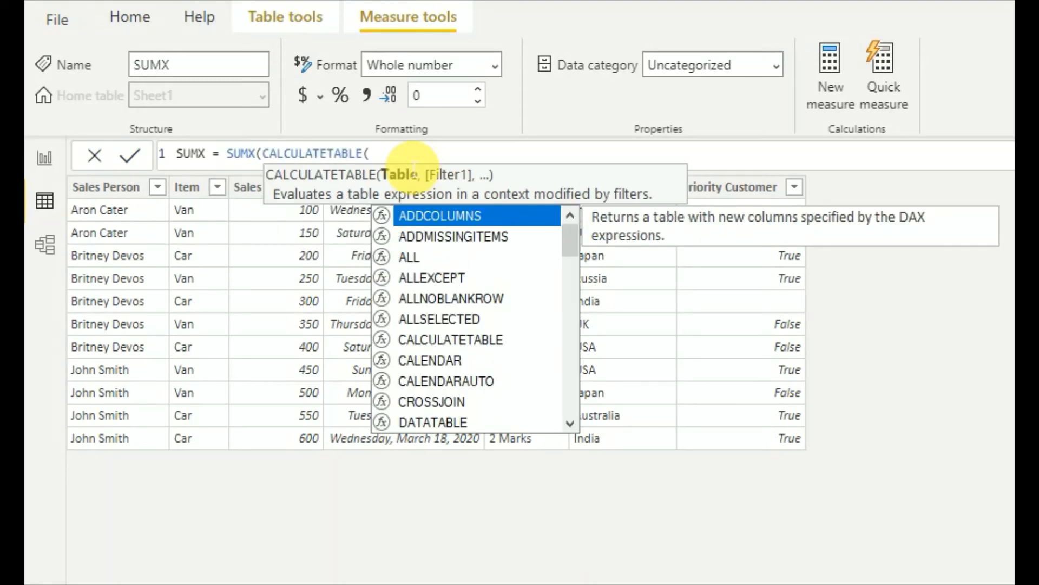
type("Shee")
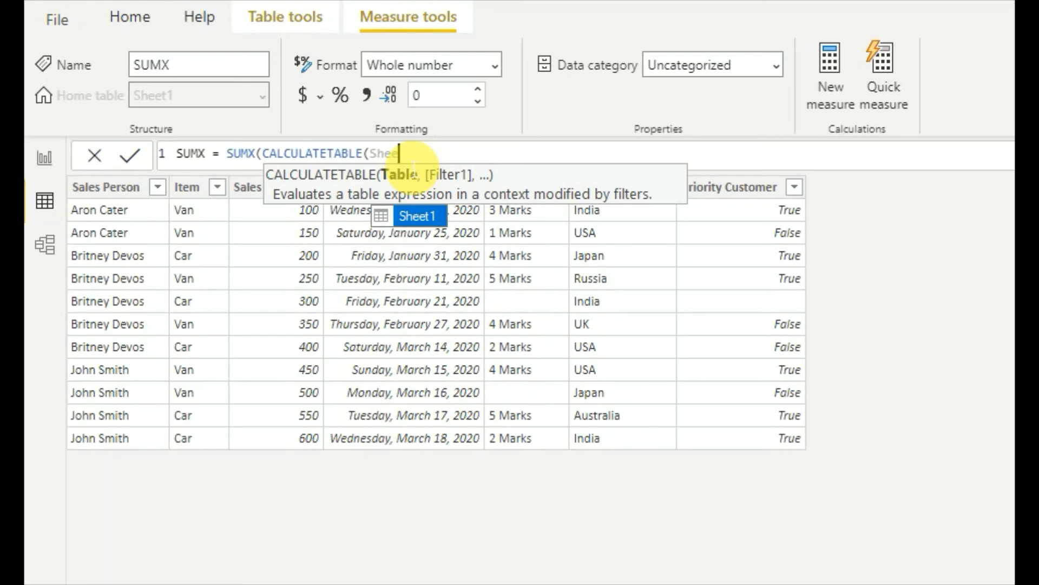
key("Tab")
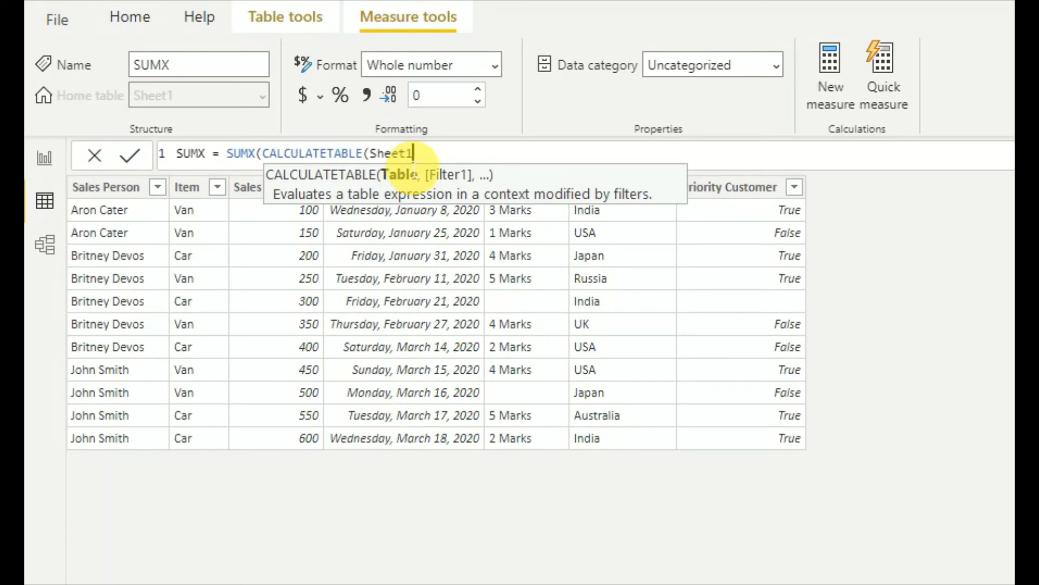
type(", ")
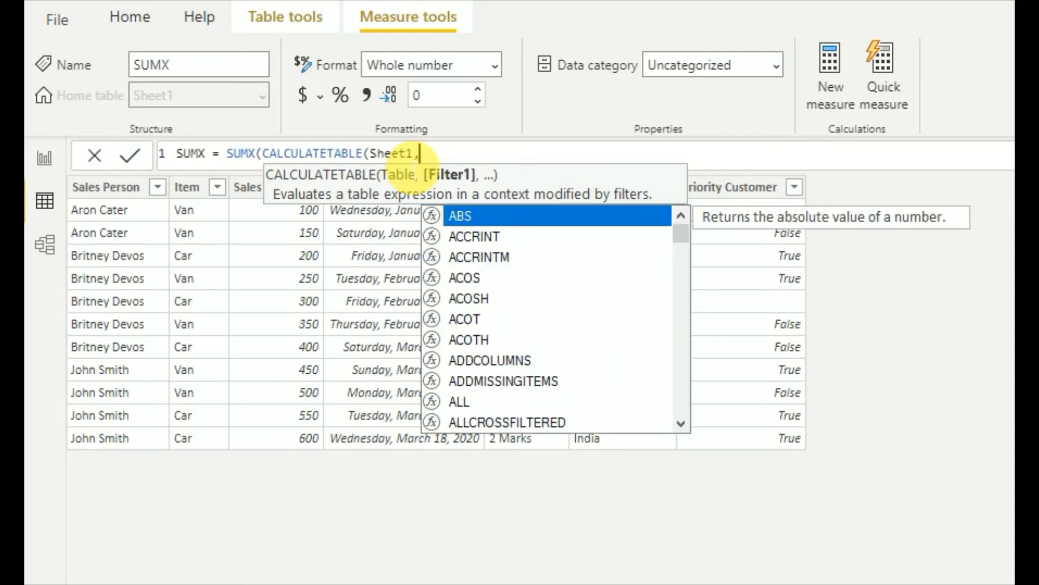
Step: Add the filter Sheet1[Item] = "Car" to CALCULATETABLE and close that function
type("Shee")
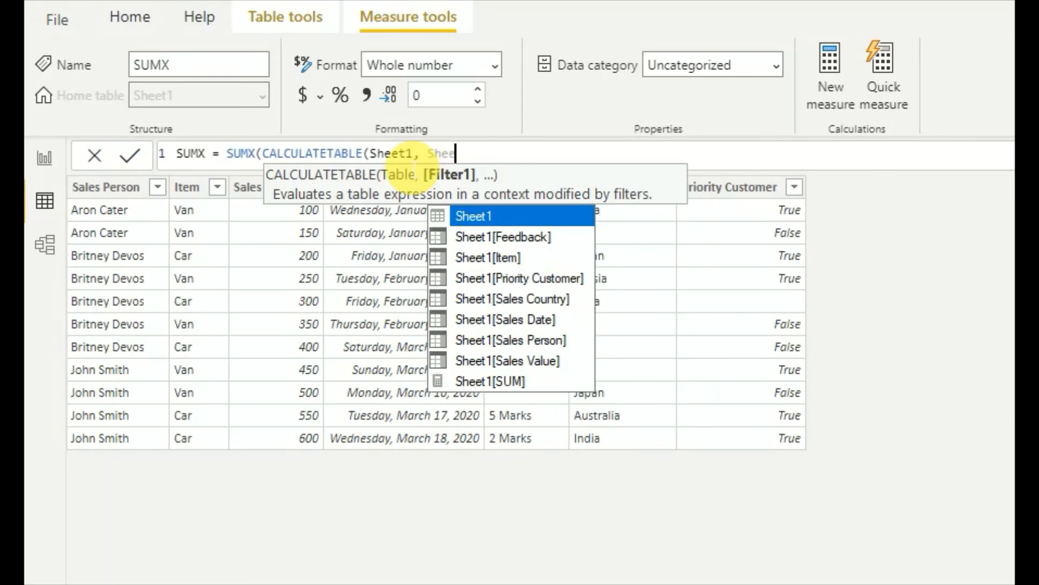
key("Down")
key("Down")
key("Down")
key("Down")
key("Up")
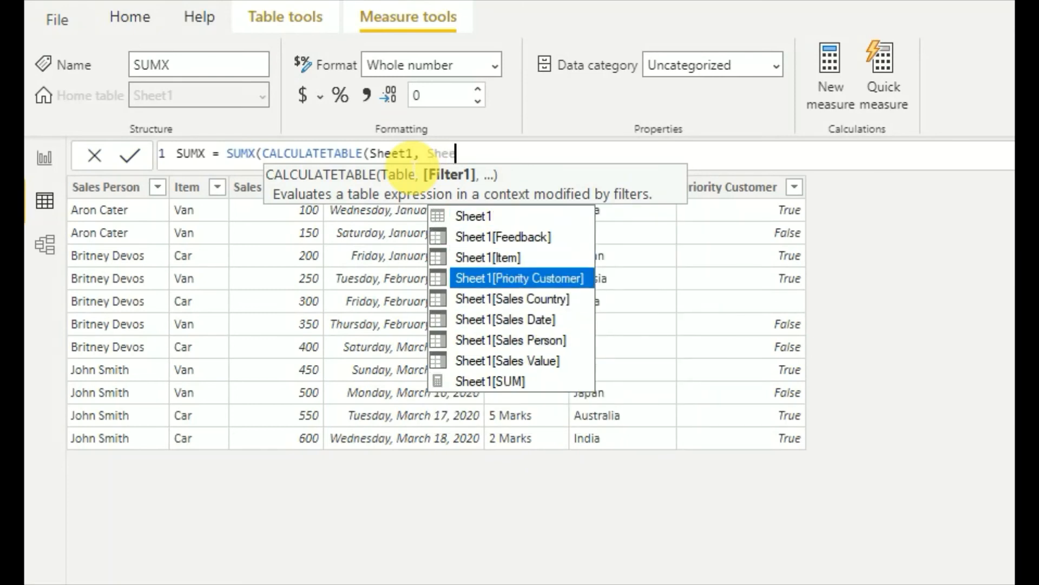
key("Up")
key("Tab")
type("= ")
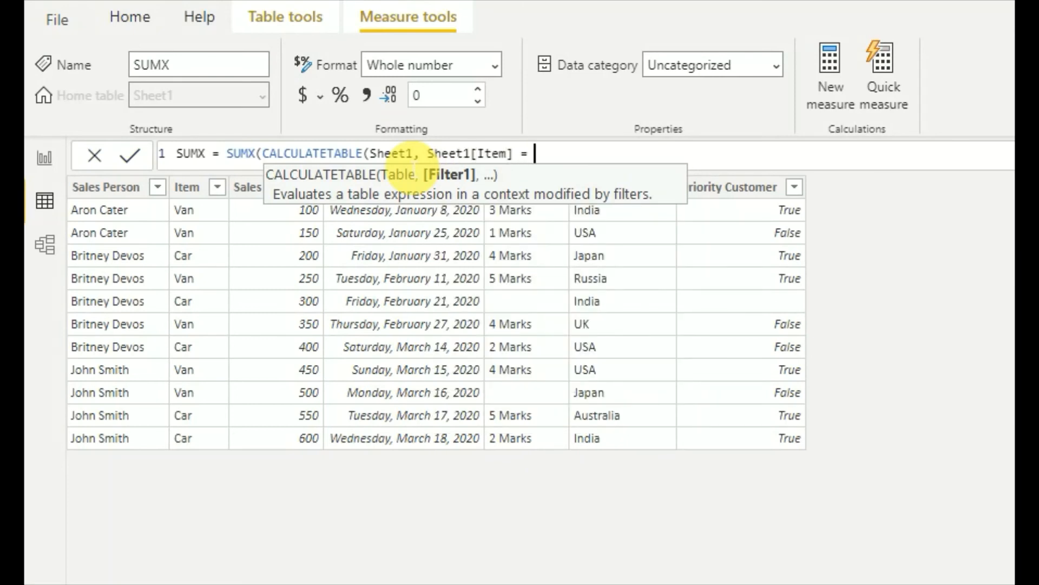
type("\"Car\")")
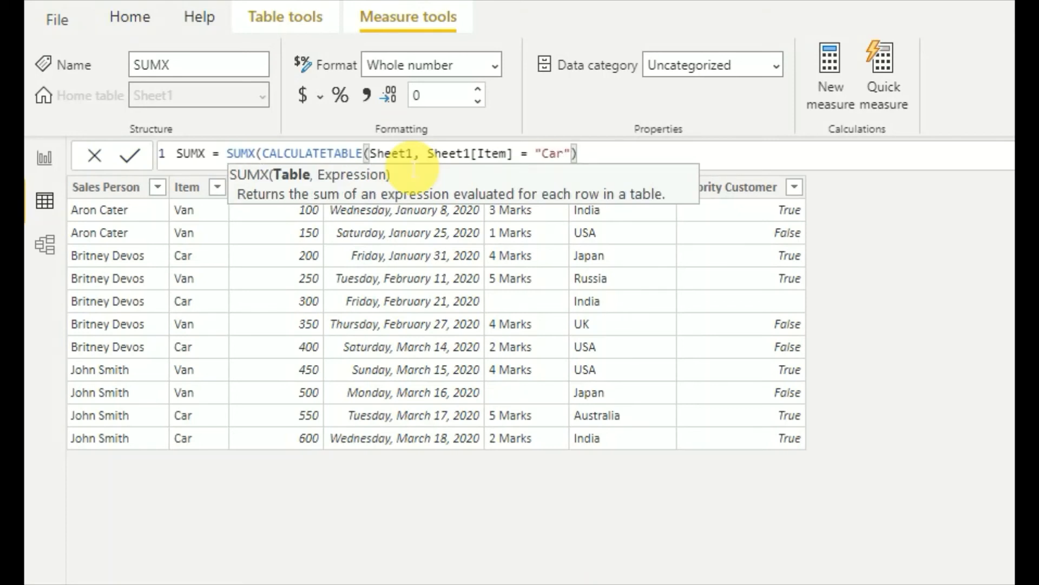
type(")")
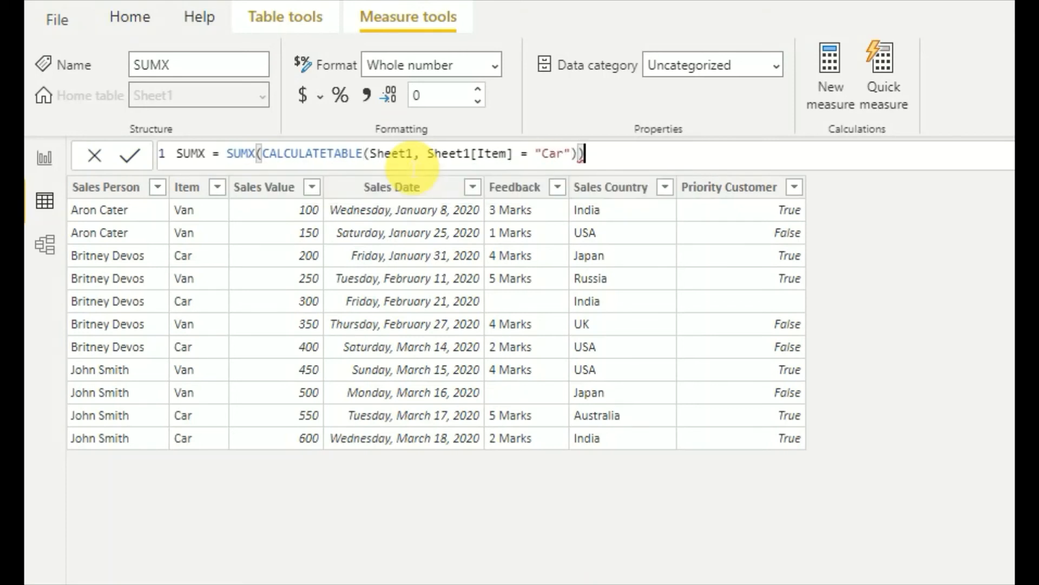
key("BackSpace")
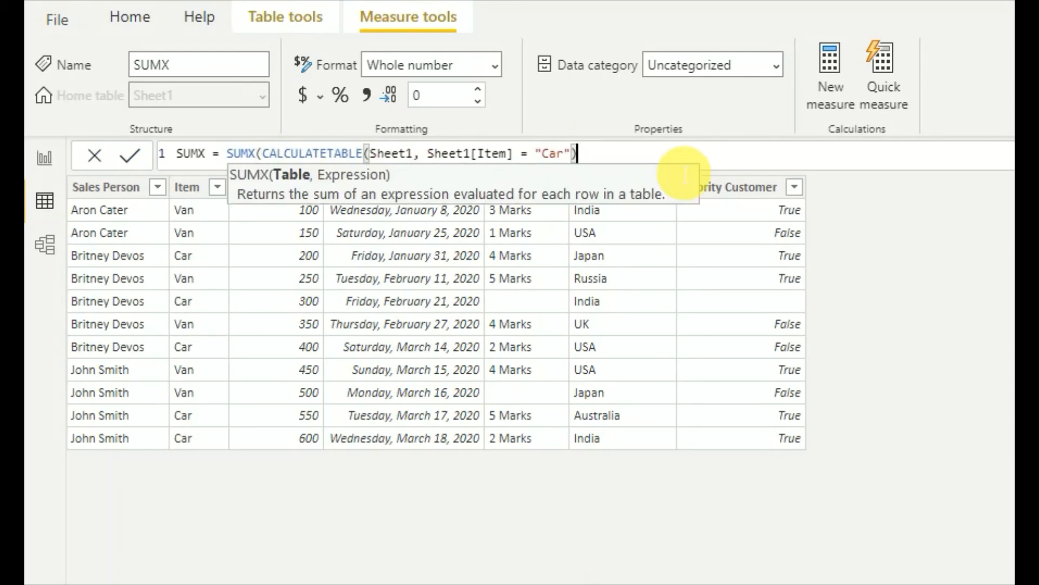
Step: Add Sheet1[Sales Value] as the SUMX expression, close the function and commit the measure
type(",She")
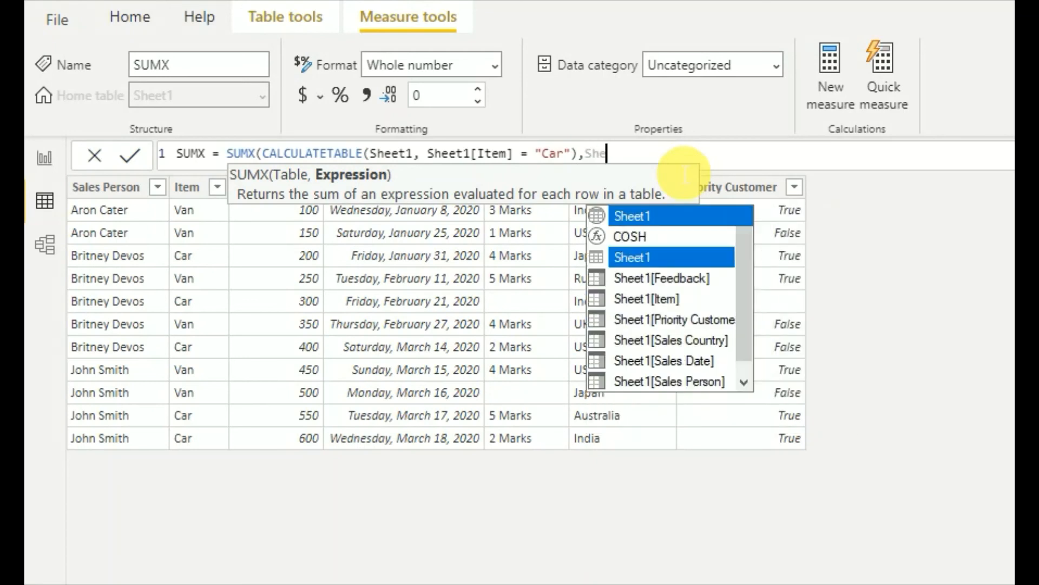
key("Down")
key("Down")
key("Down")
key("Down")
key("Down")
key("Down")
key("Down")
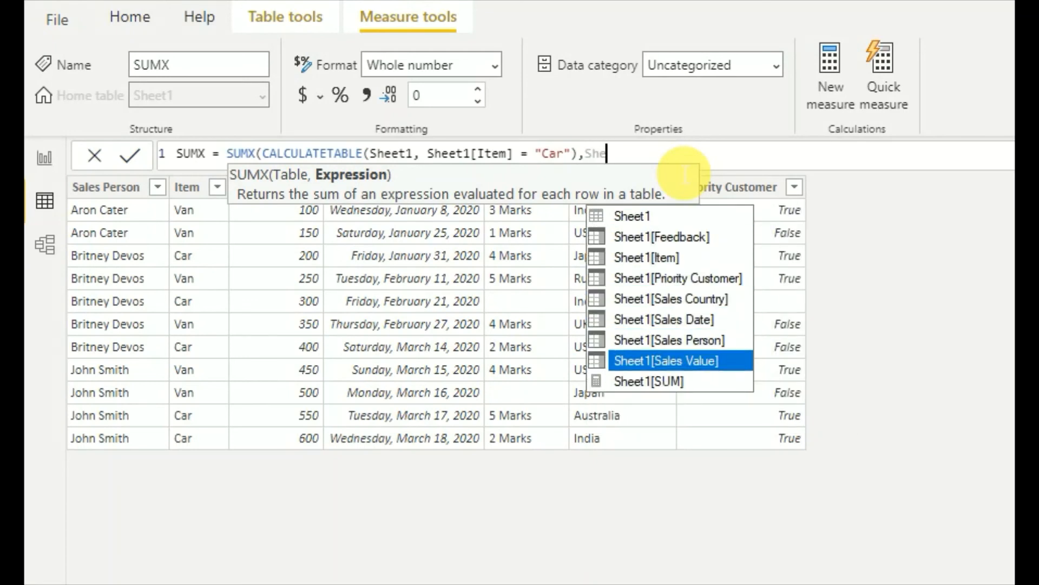
key("Tab")
type(")")
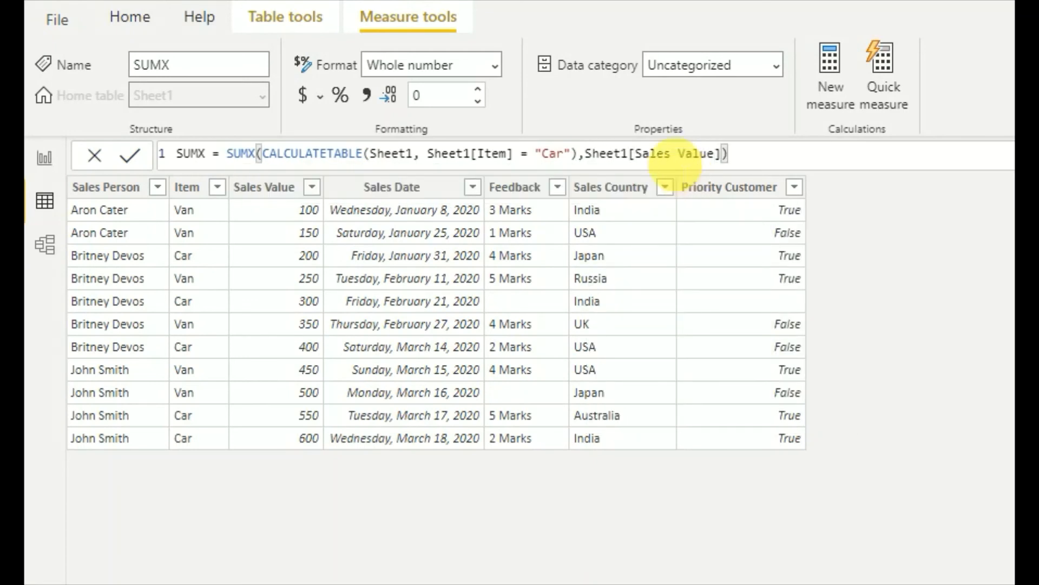
key("Return")
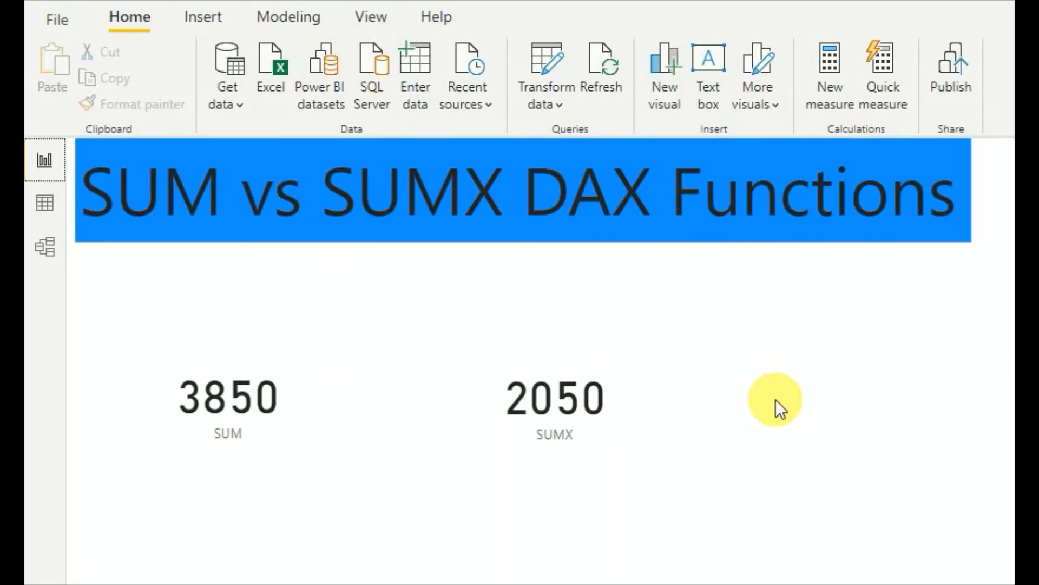
Step: Change the Item filter in the SUMX measure's CALCULATETABLE function to "Van"
left_click(580, 365)
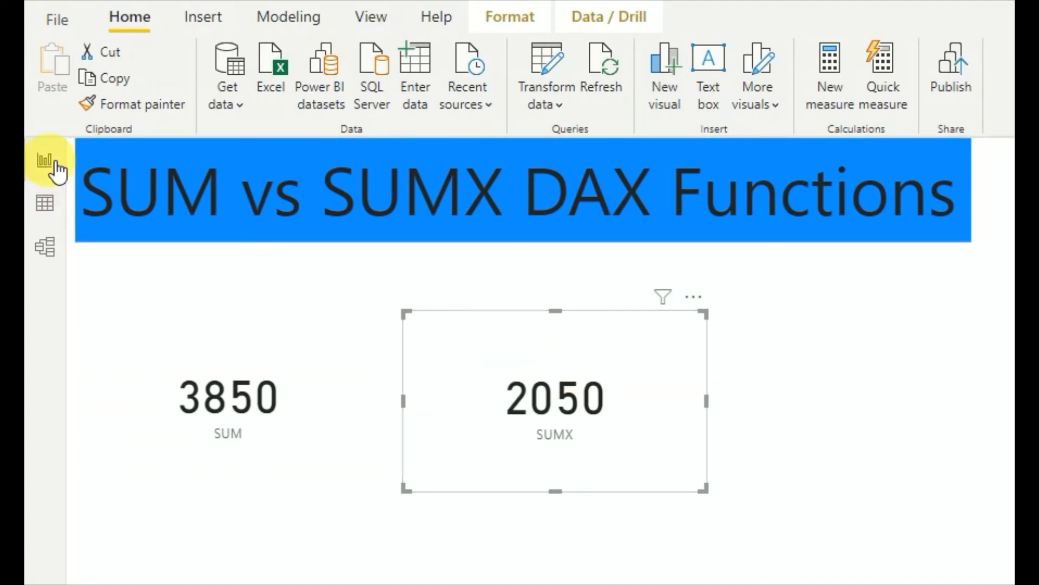
left_click(54, 200)
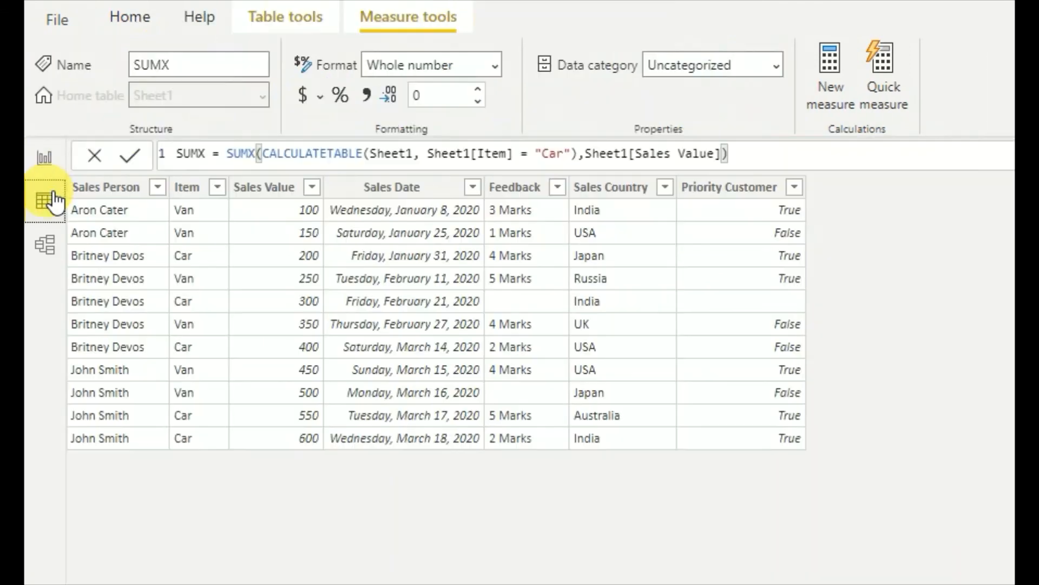
left_click(563, 153)
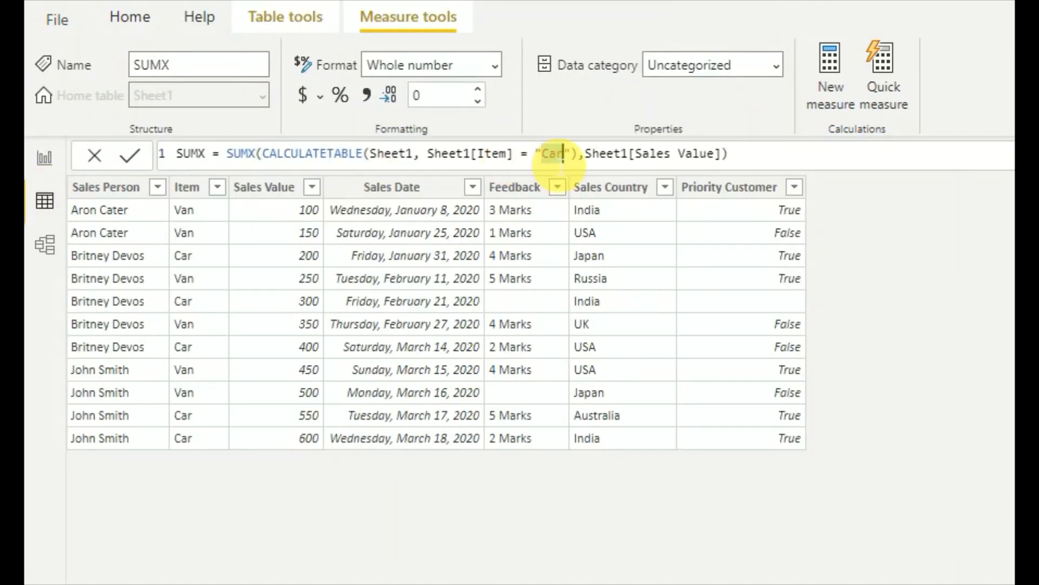
key("BackSpace")
key("BackSpace")
key("BackSpace")
type("Van")
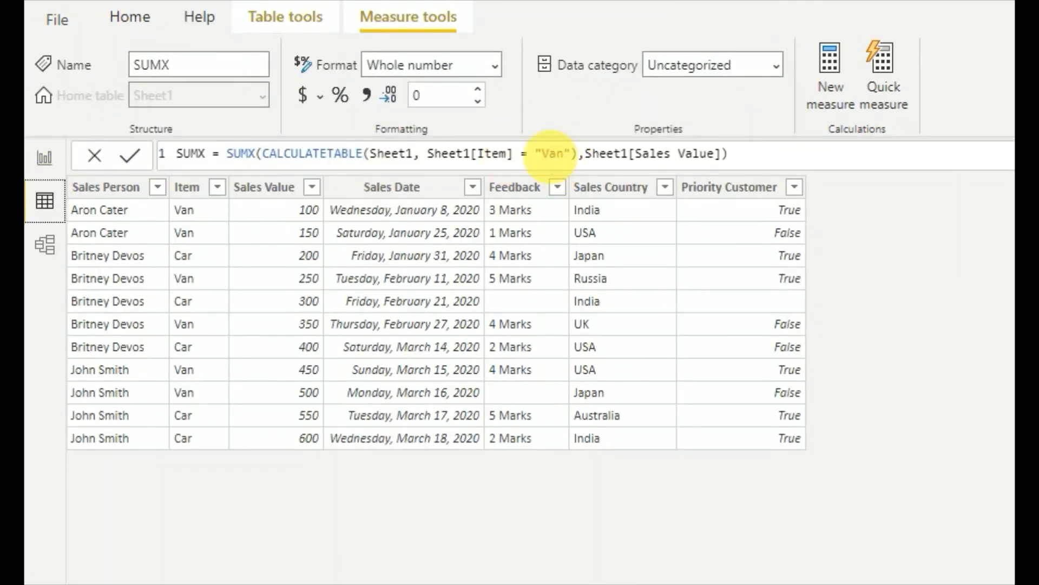
Step: Compare the SUM and SUMX cards in the report, checking the SUMX formula against the Sheet1 data
left_click(54, 165)
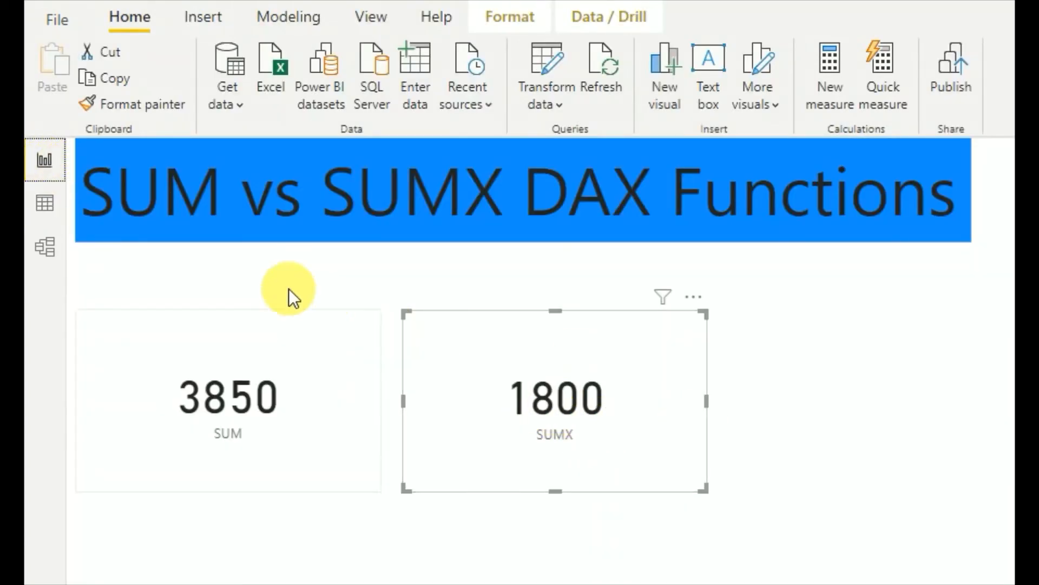
left_click(45, 205)
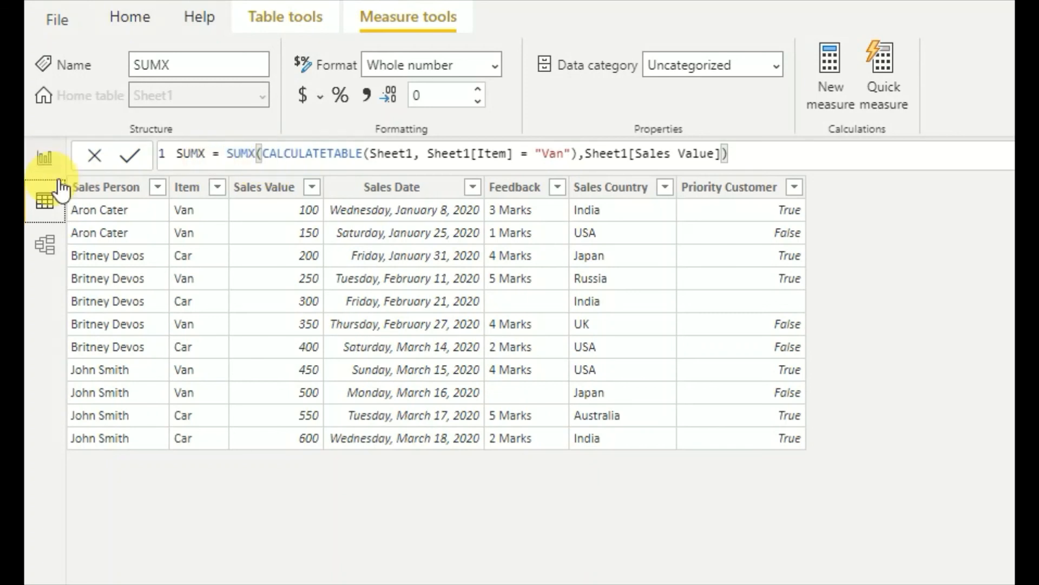
left_click(46, 163)
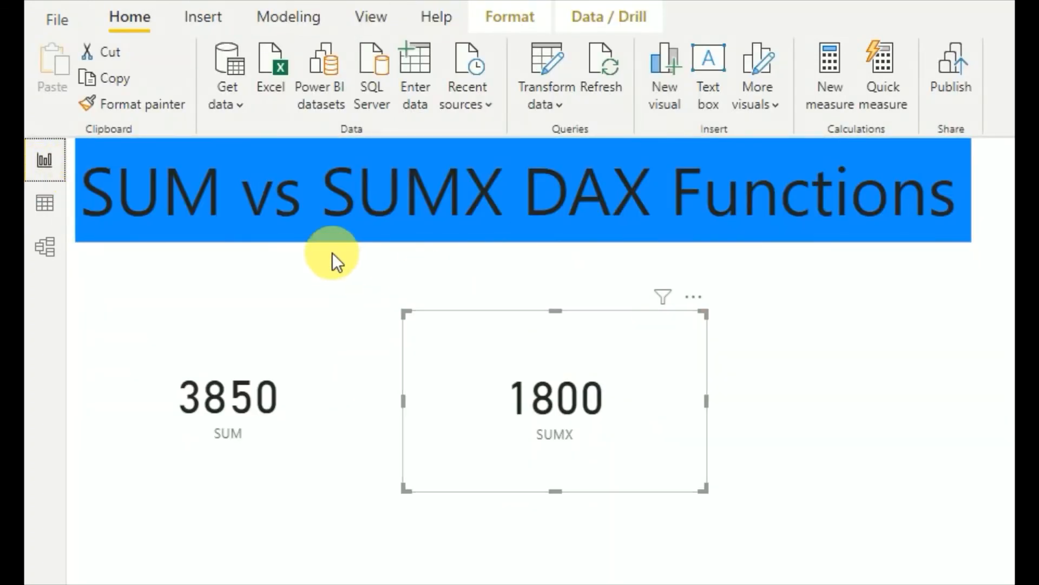